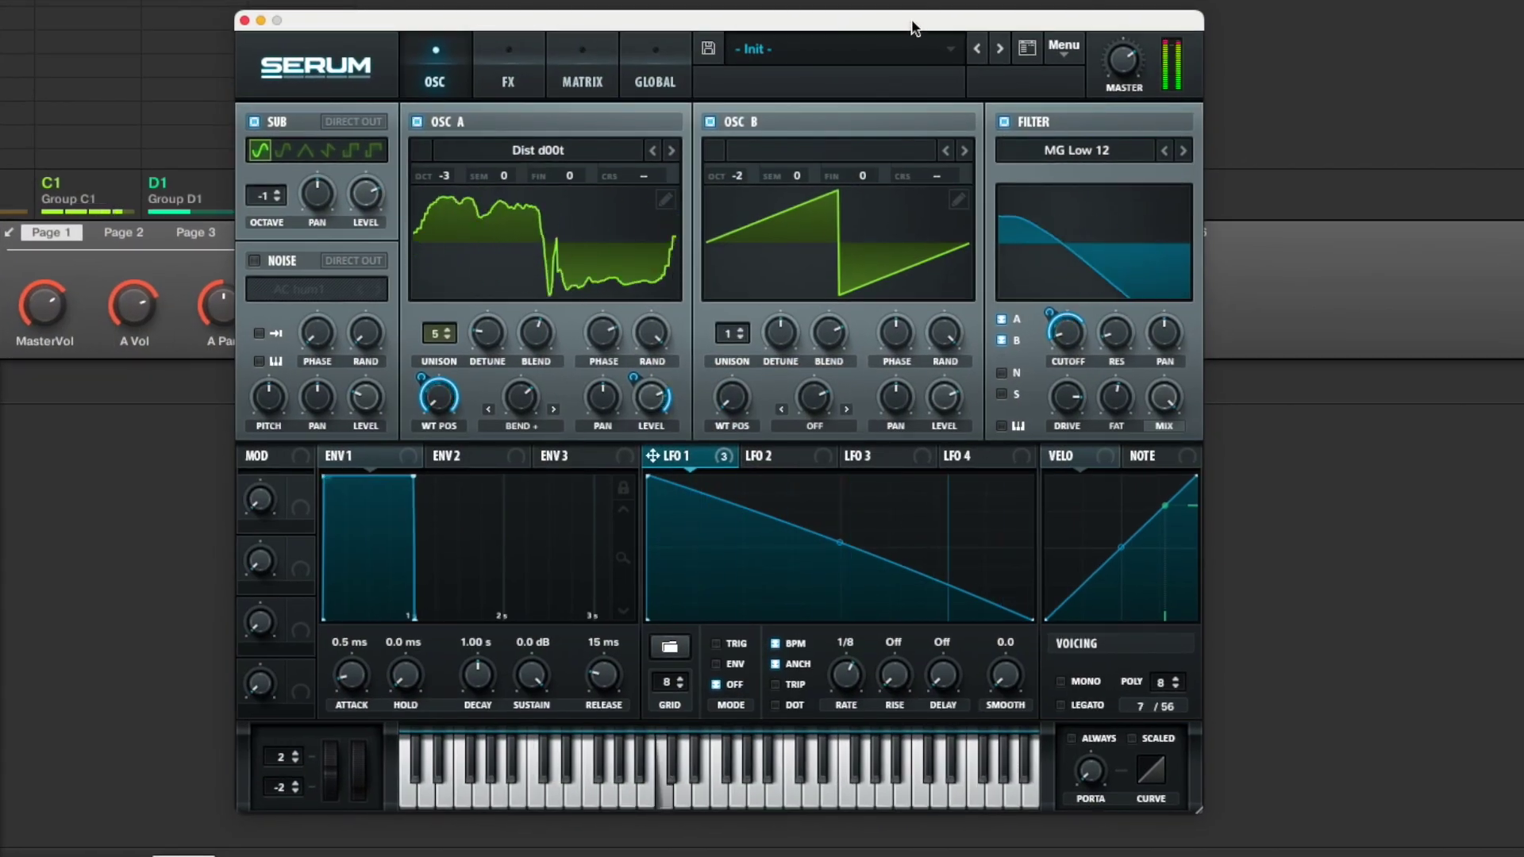
Open Serum's preset browser and load Init Preset from the main menu
mouse_move(913, 28)
mouse_down()
mouse_move(1164, 28)
mouse_move(930, 35)
mouse_up()
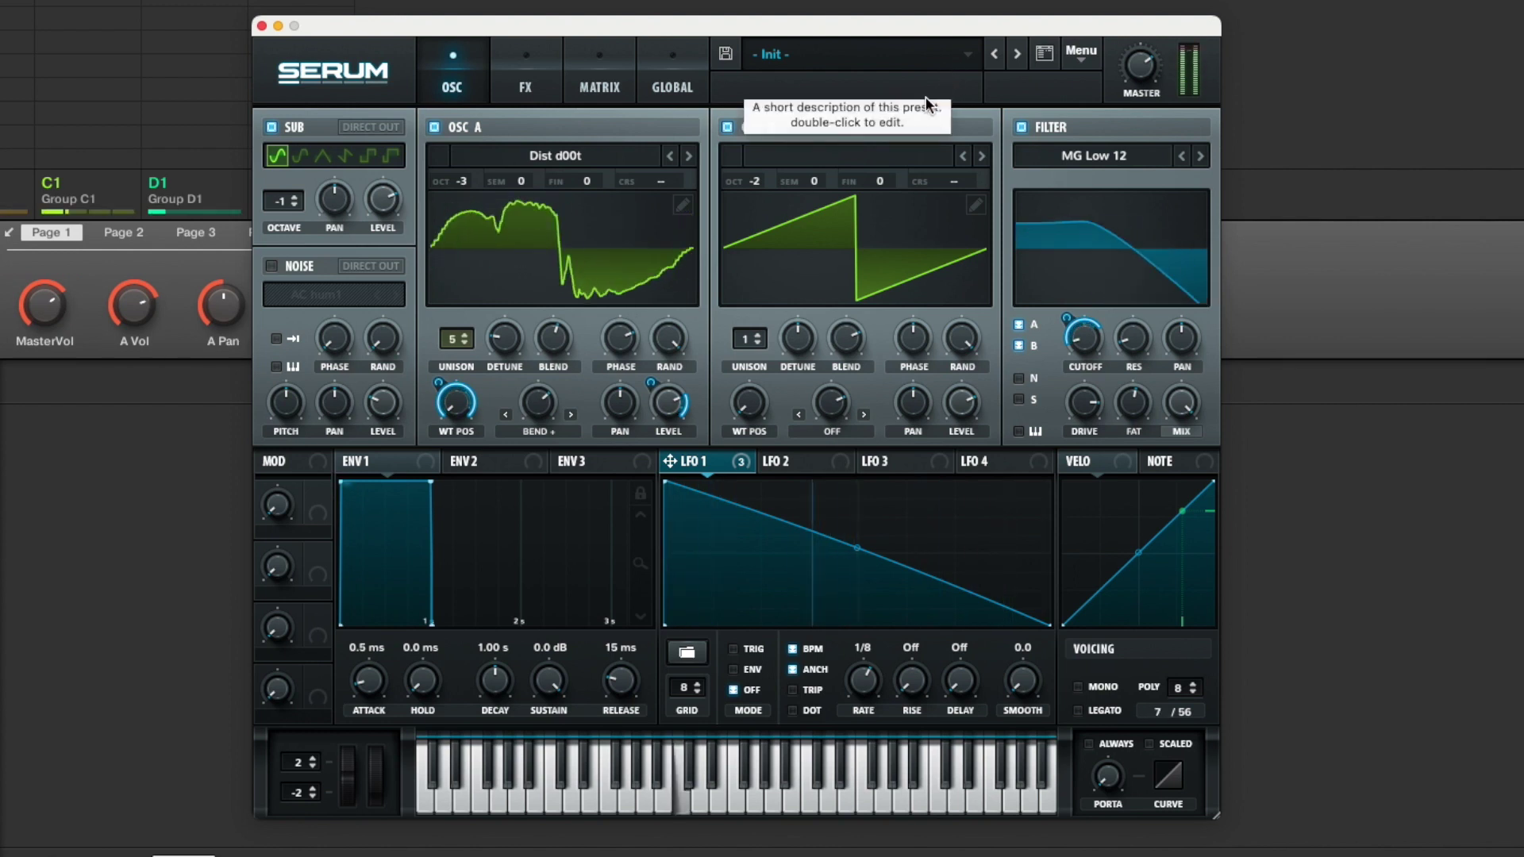
click(962, 56)
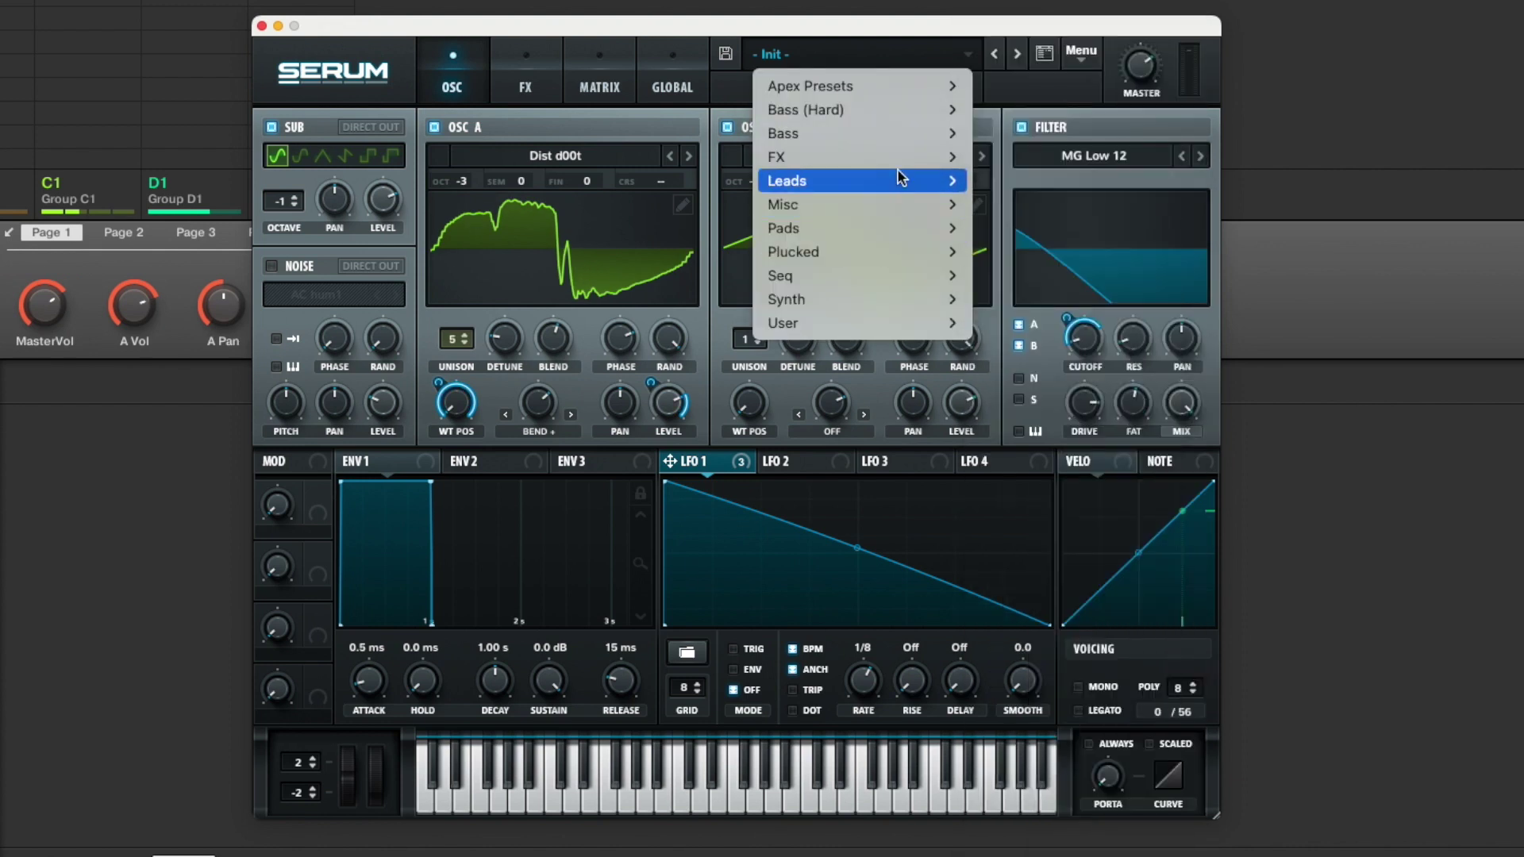
mouse_move(899, 131)
click(674, 66)
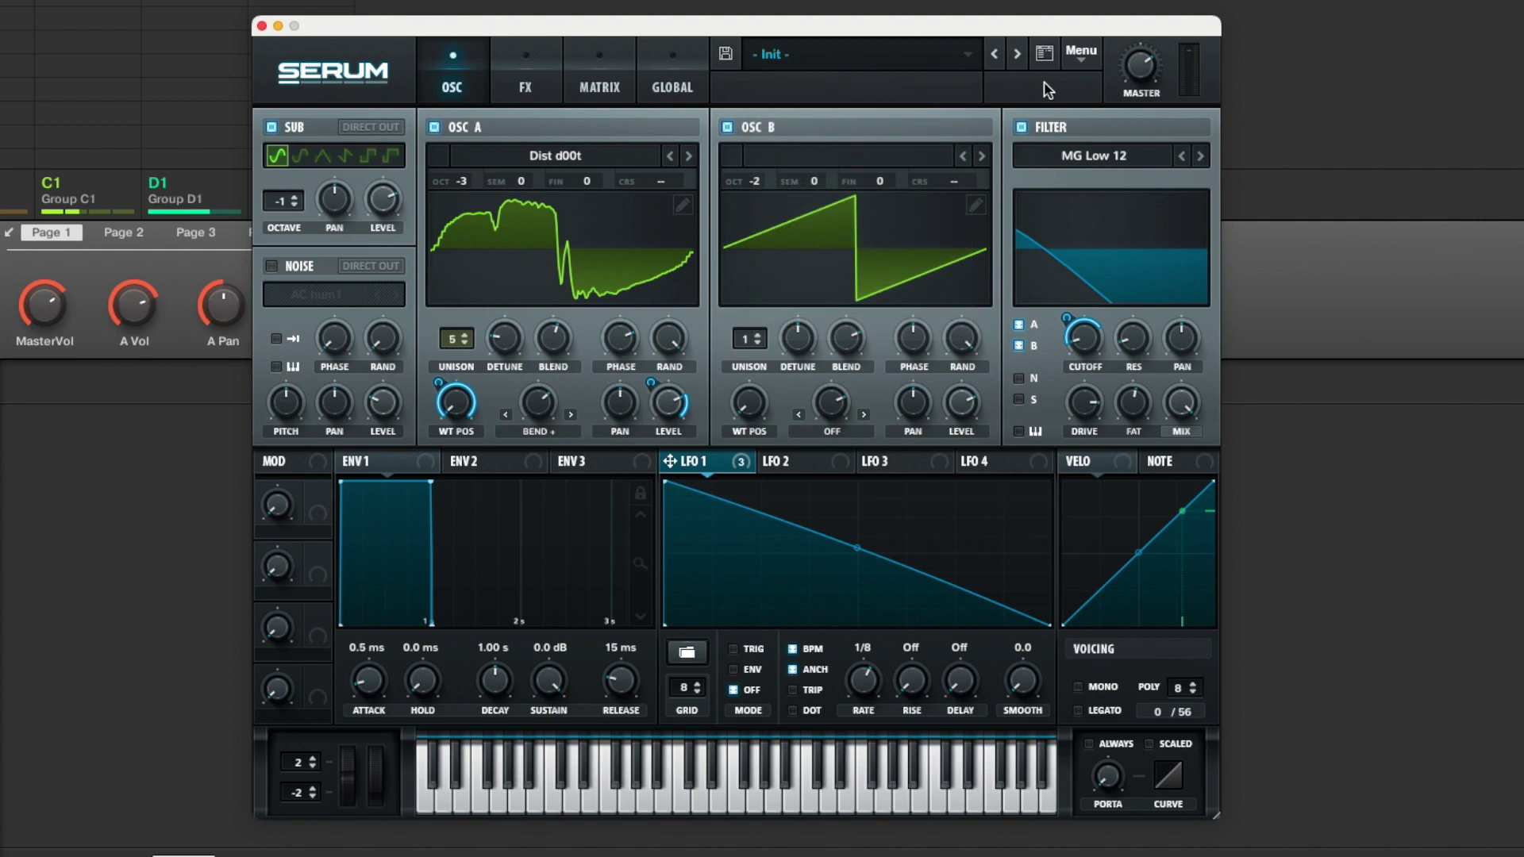
click(1047, 58)
click(1082, 54)
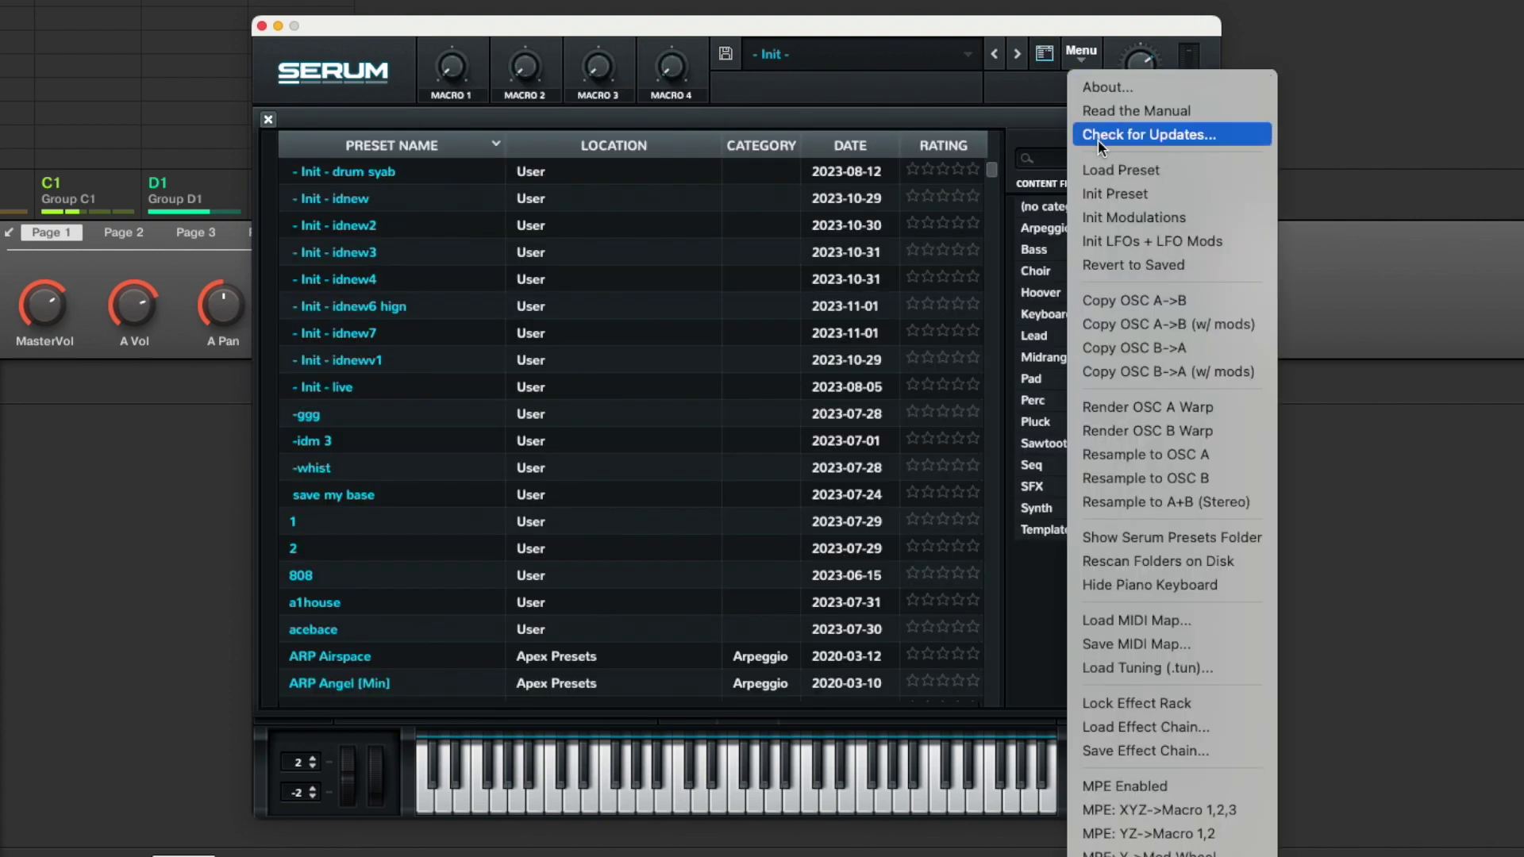
click(1116, 195)
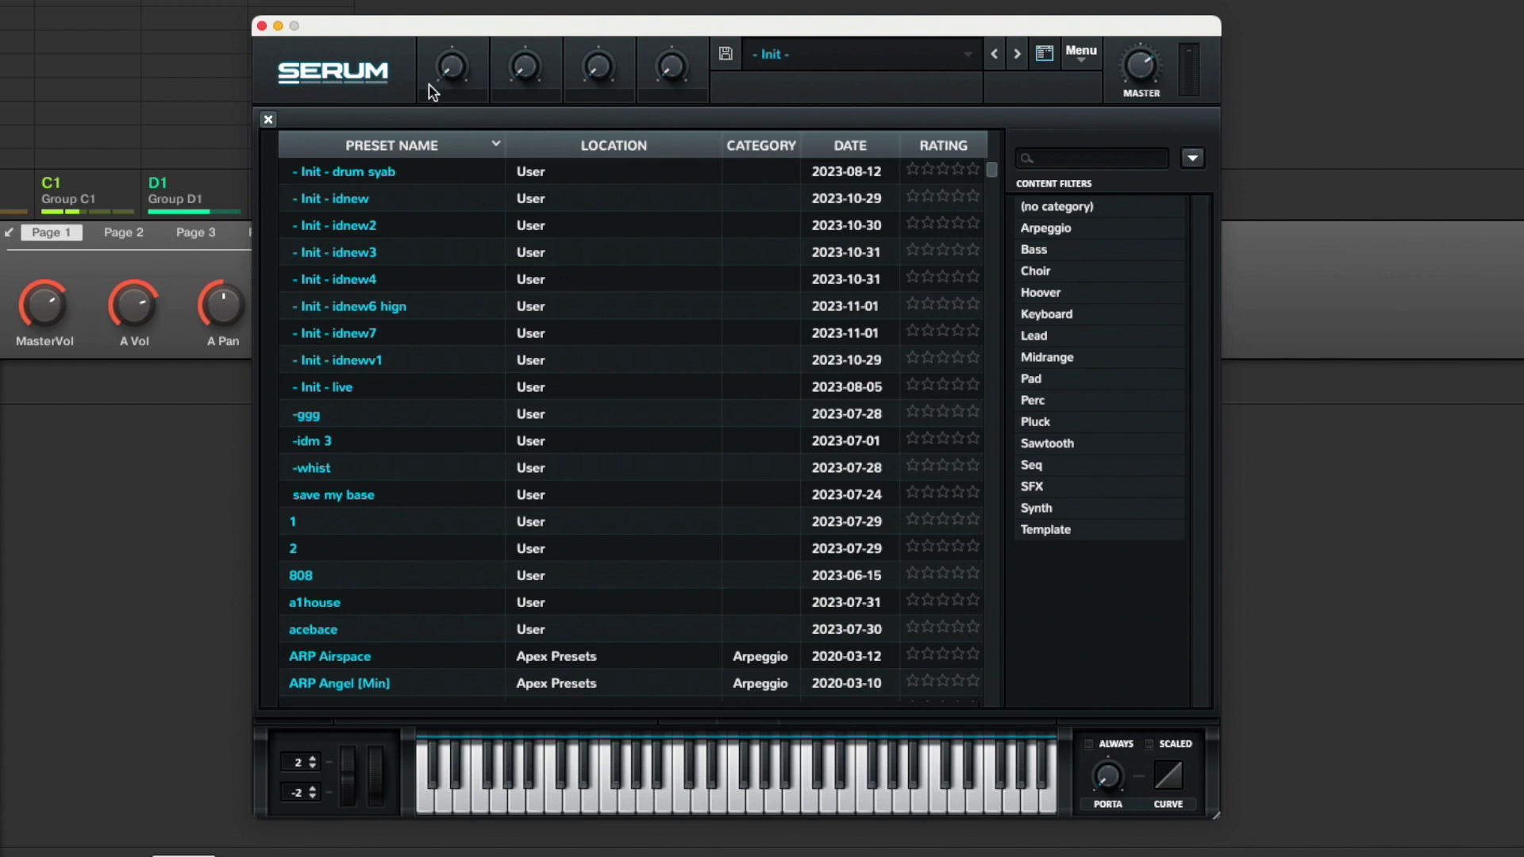
Load the Digital > Dist d00t wavetable into oscillator A in place of the saw
click(266, 120)
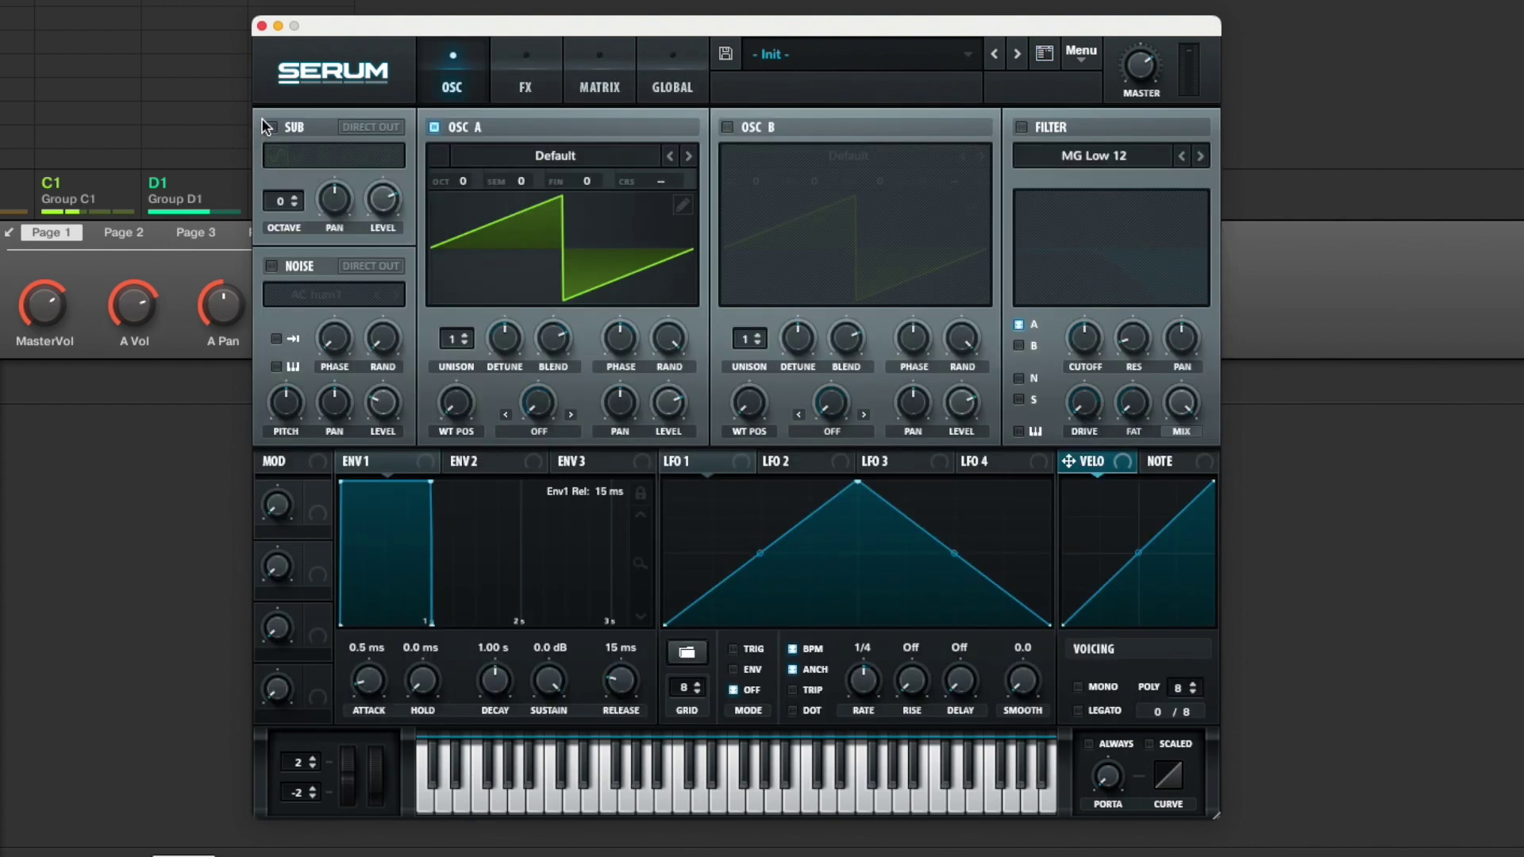
click(603, 165)
mouse_move(619, 234)
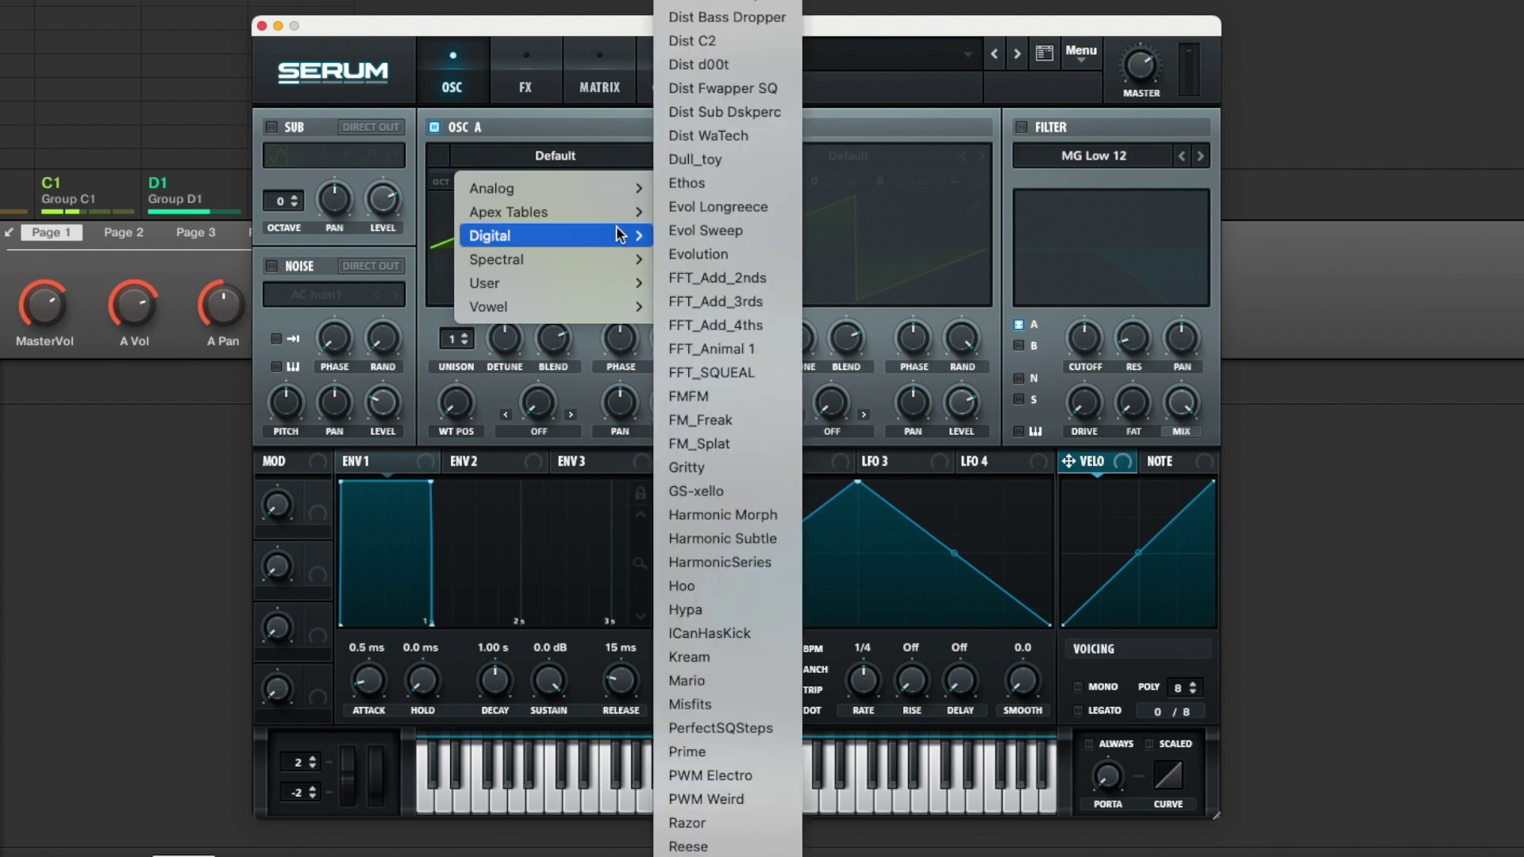
click(762, 70)
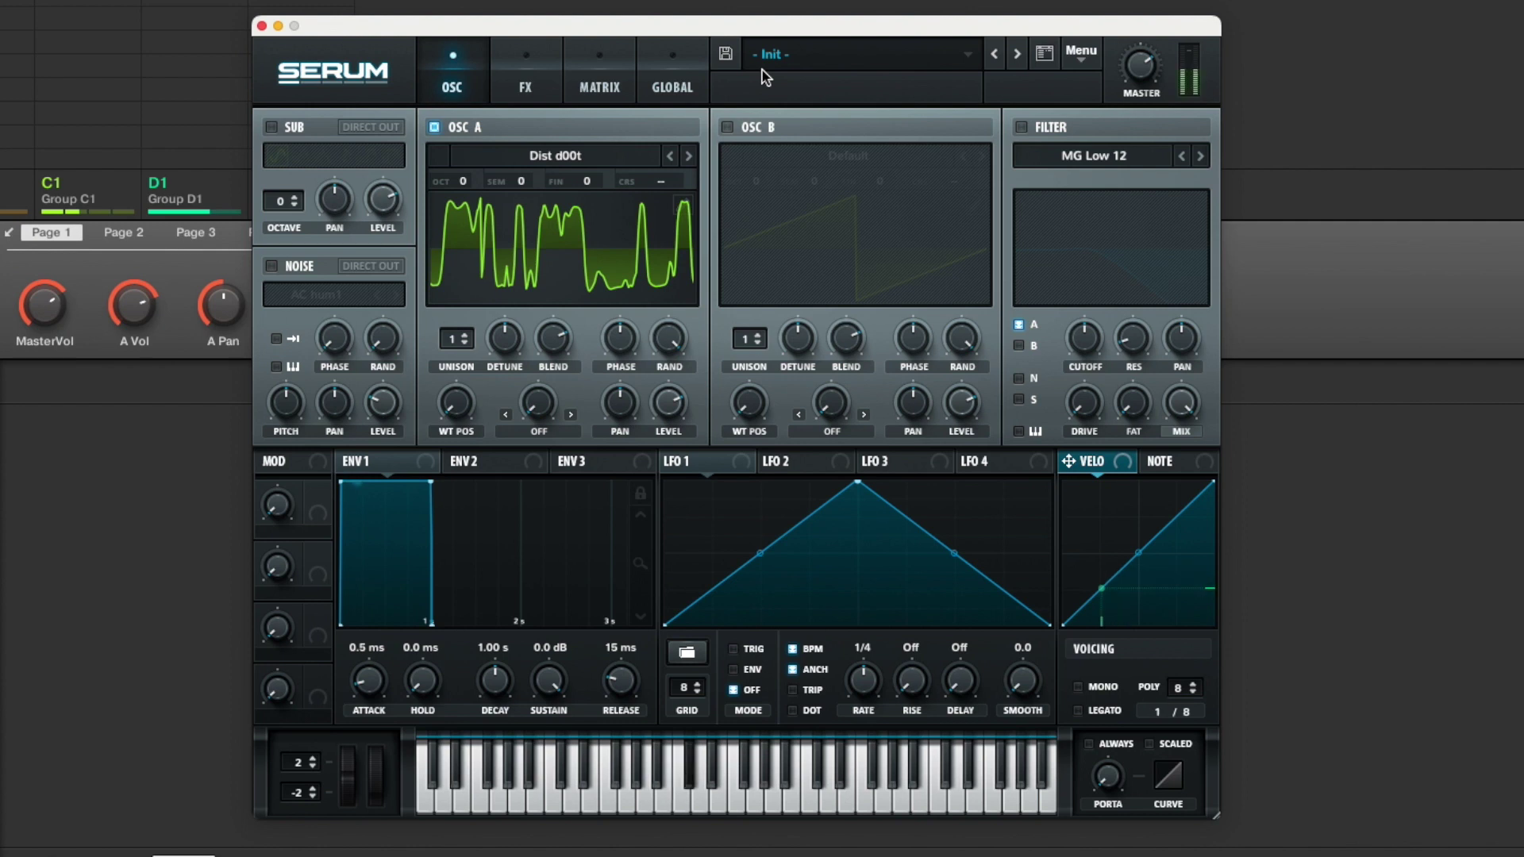
Enable oscillator B and give oscillator A 5 unison voices with reduced detune
click(728, 128)
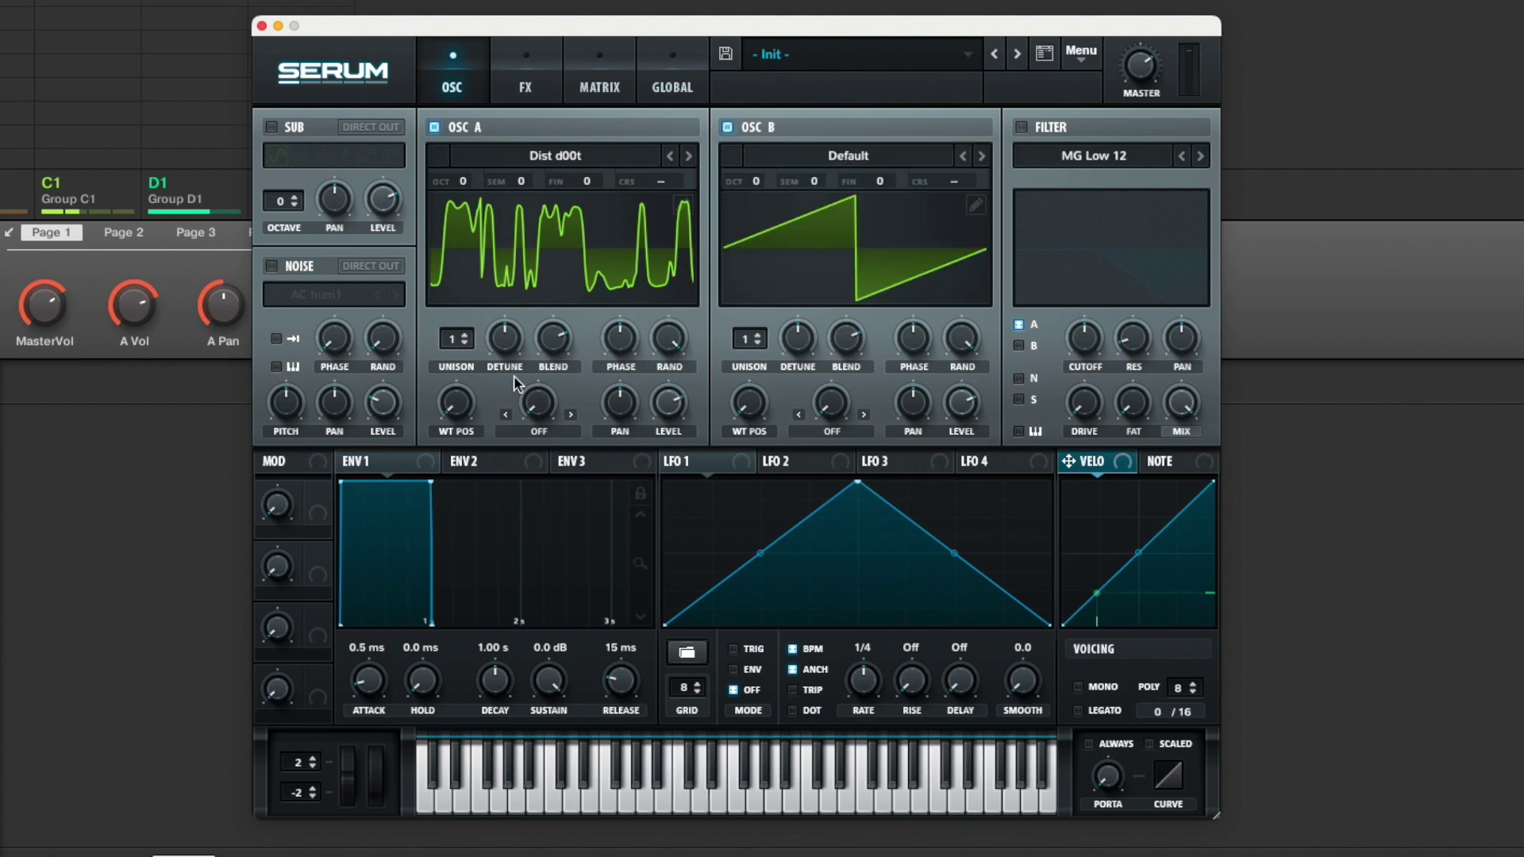
drag(466, 342, 466, 266)
drag(496, 367, 501, 433)
Lower the octave of oscillators A (to -3) and B, and enable the filter
drag(464, 186, 466, 224)
drag(760, 186, 758, 244)
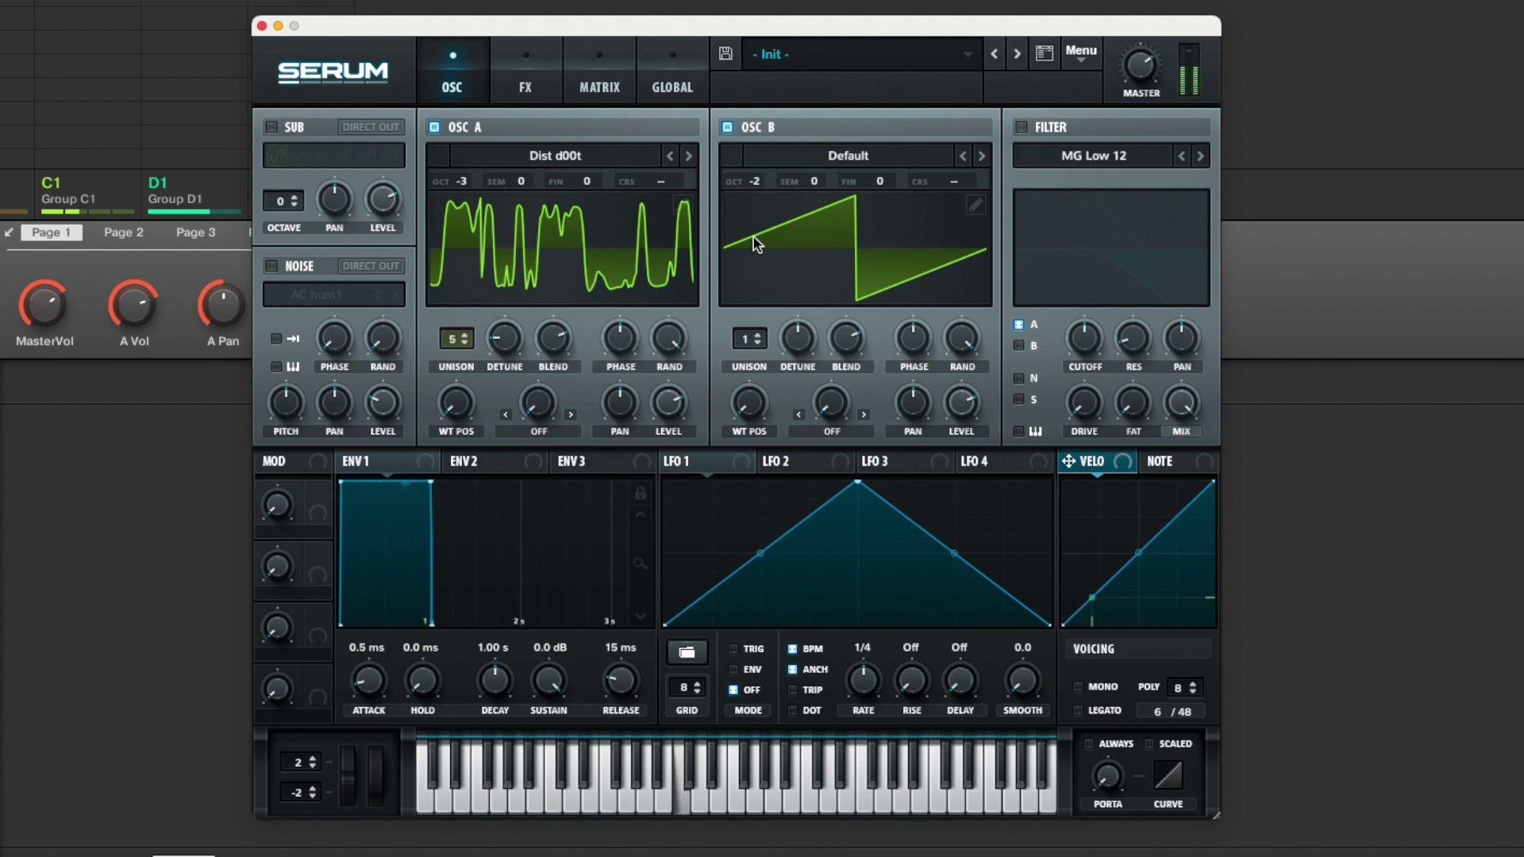
click(1022, 126)
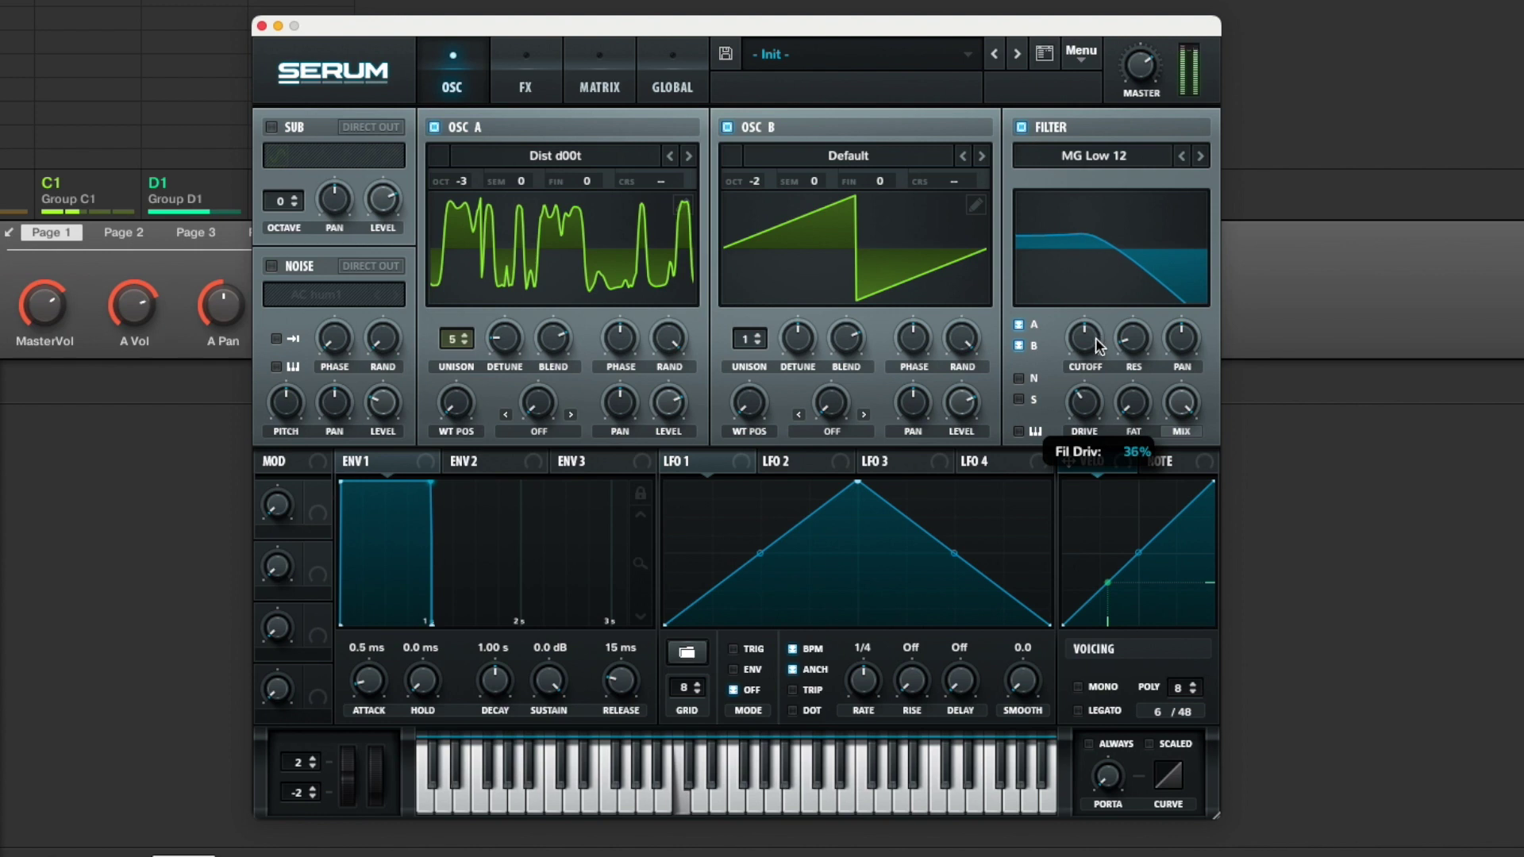
Lower the filter cutoff to 280 Hz and reshape LFO 1 into a descending ramp
drag(1095, 337, 1085, 362)
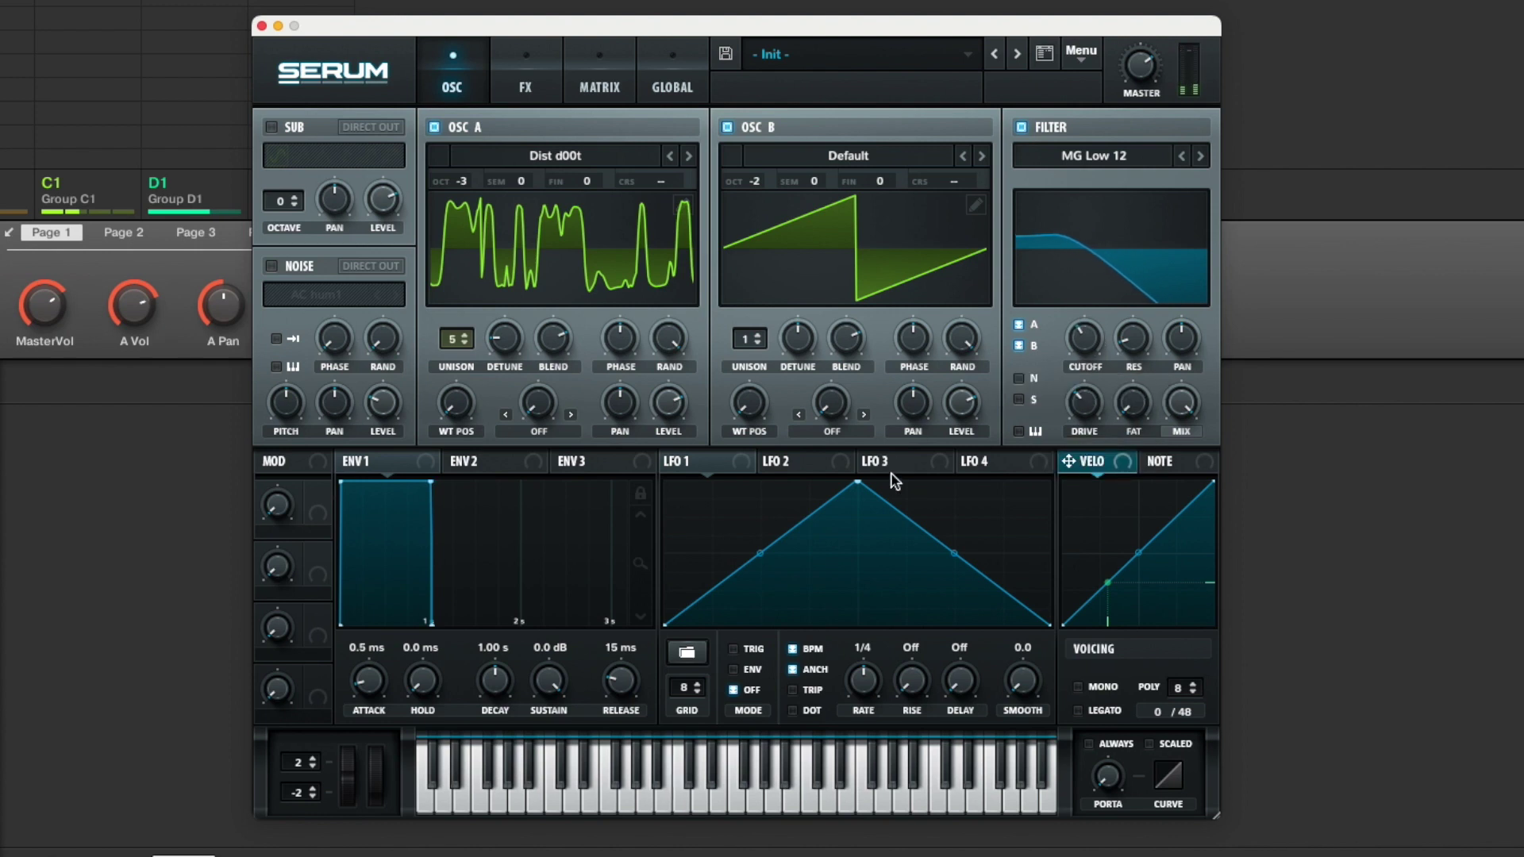
drag(863, 489, 616, 477)
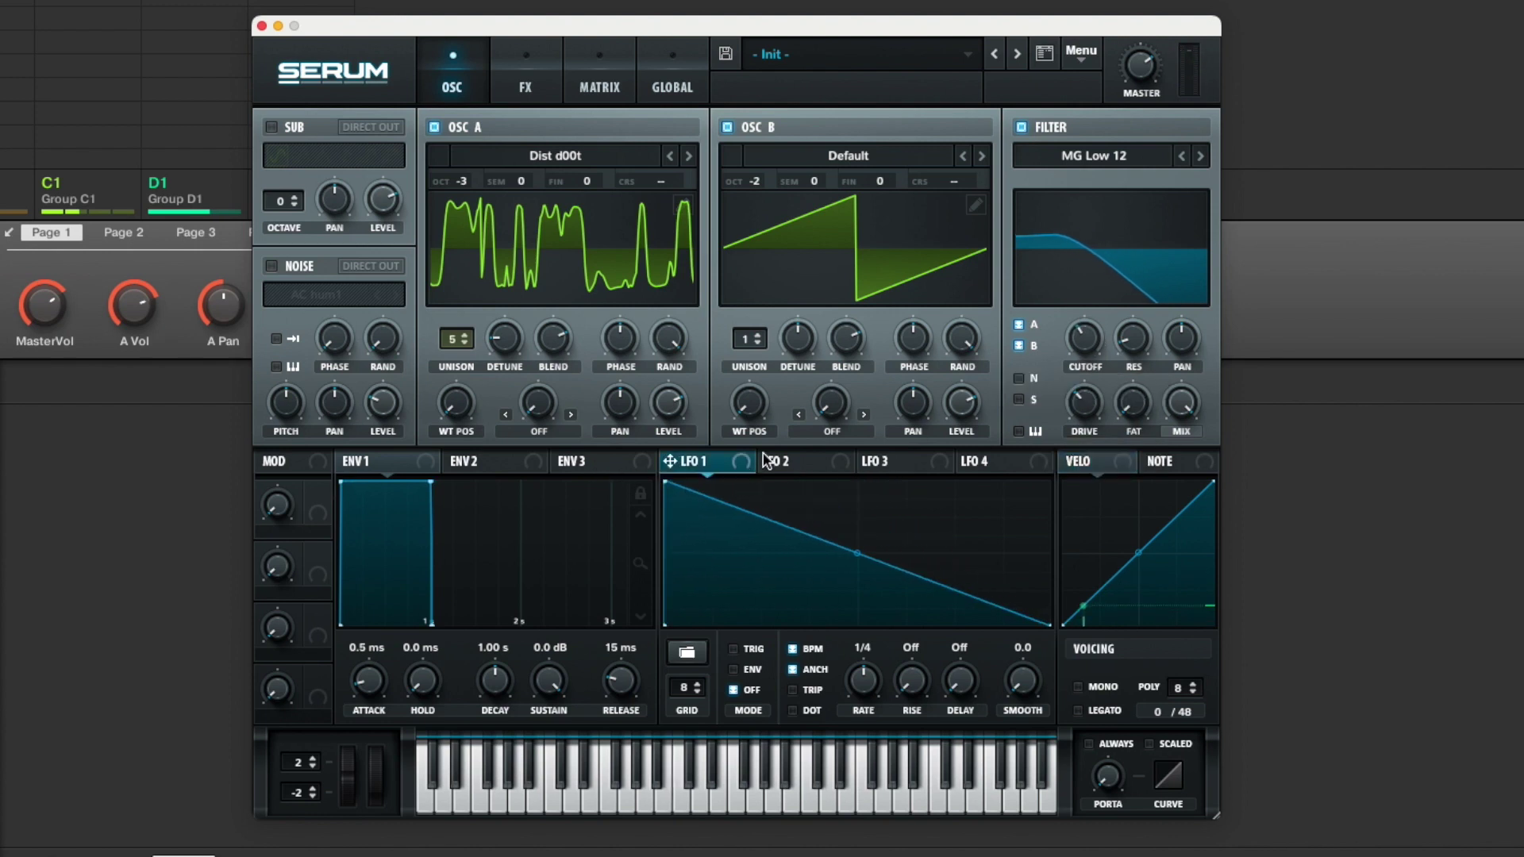
Check the cutoff's LFO 1 routing in the Matrix, then route LFO 1 to oscillator A's WT POS and level
right_click(1084, 341)
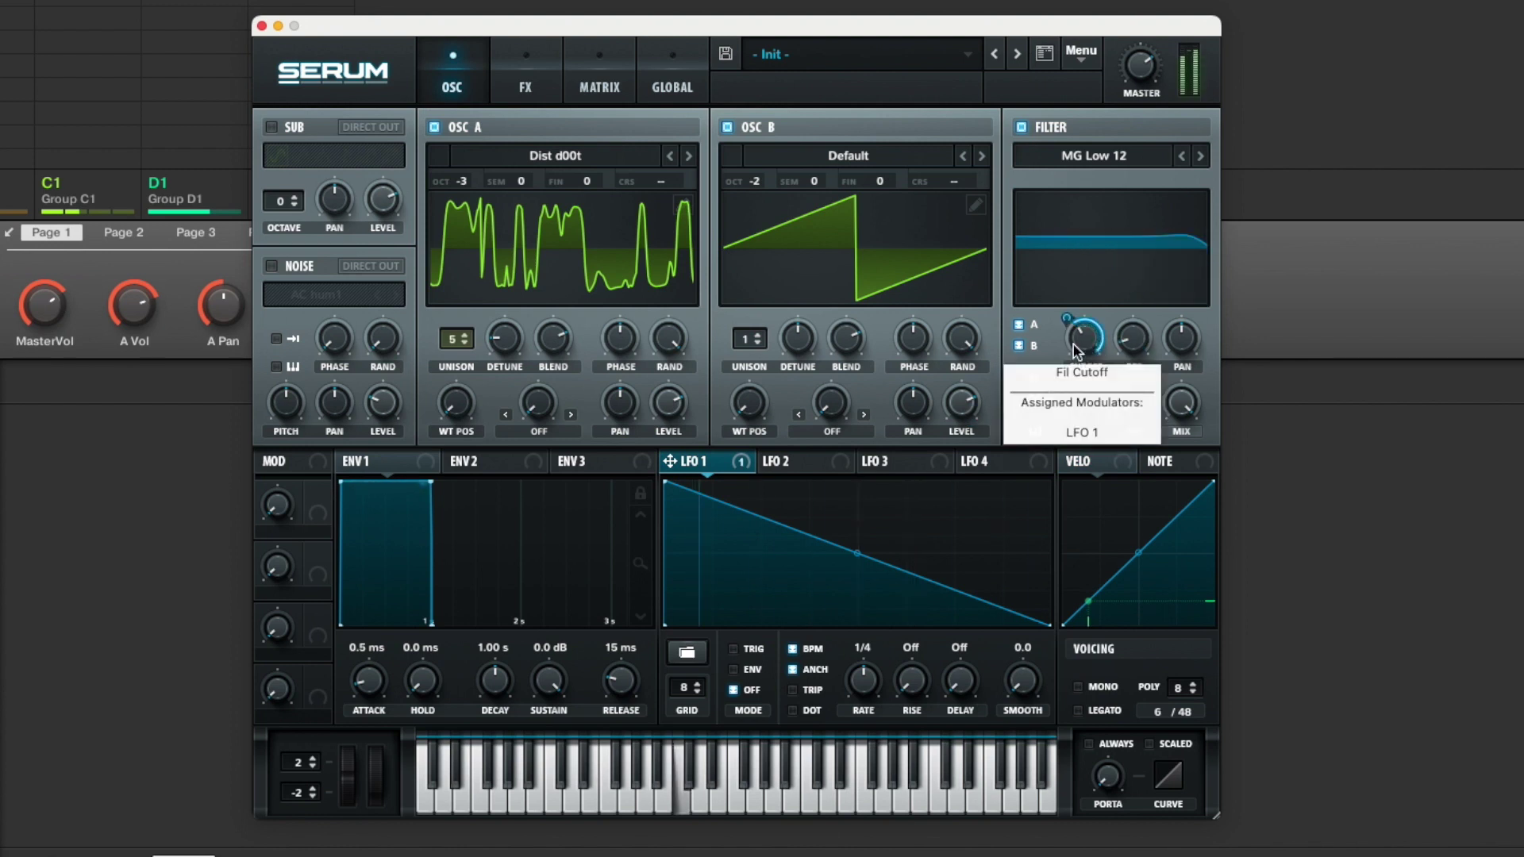
click(611, 89)
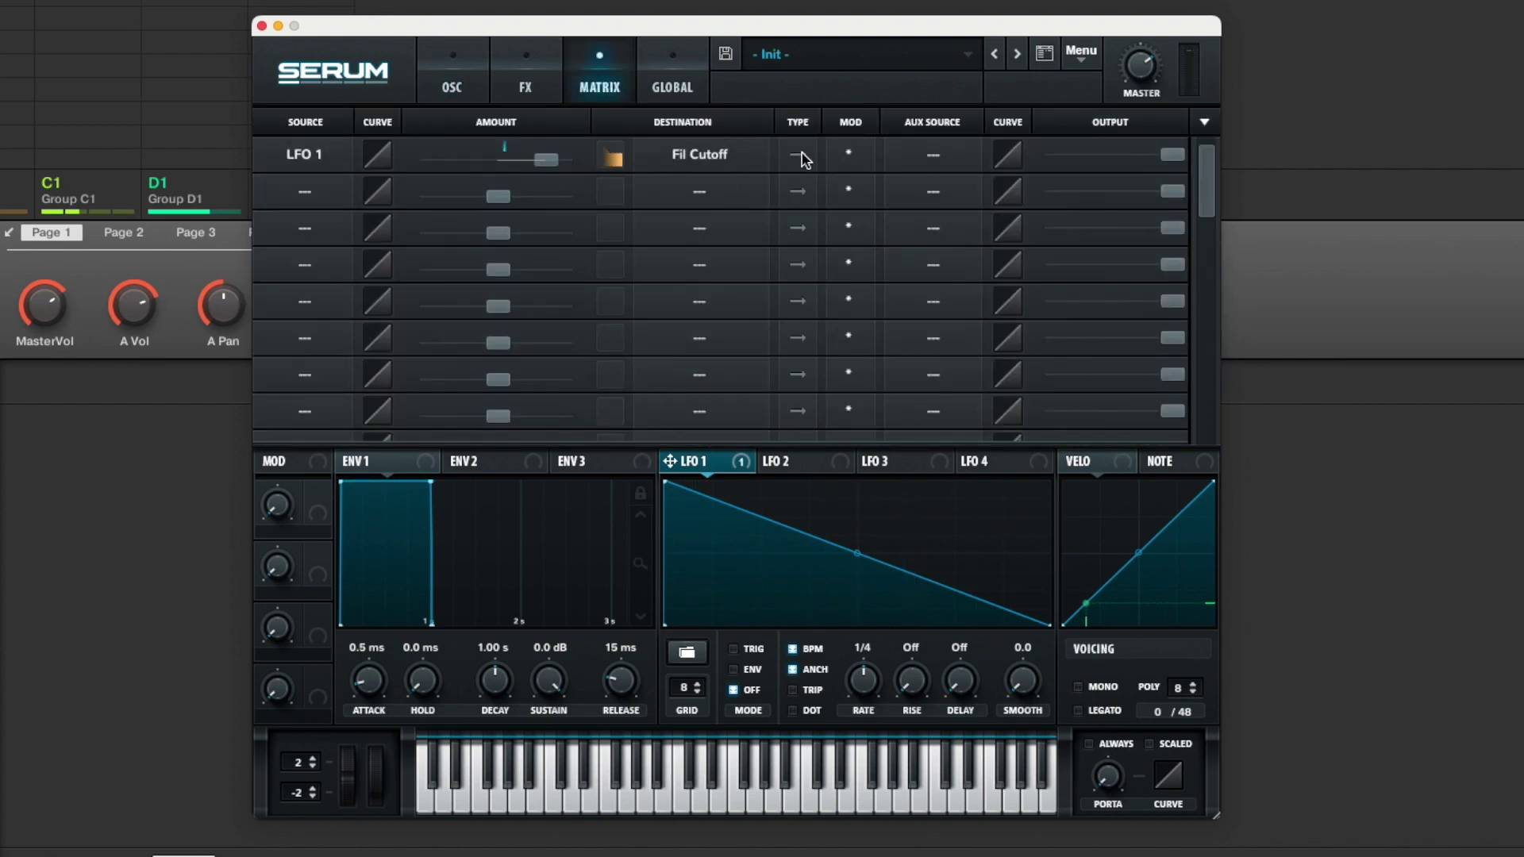
click(453, 86)
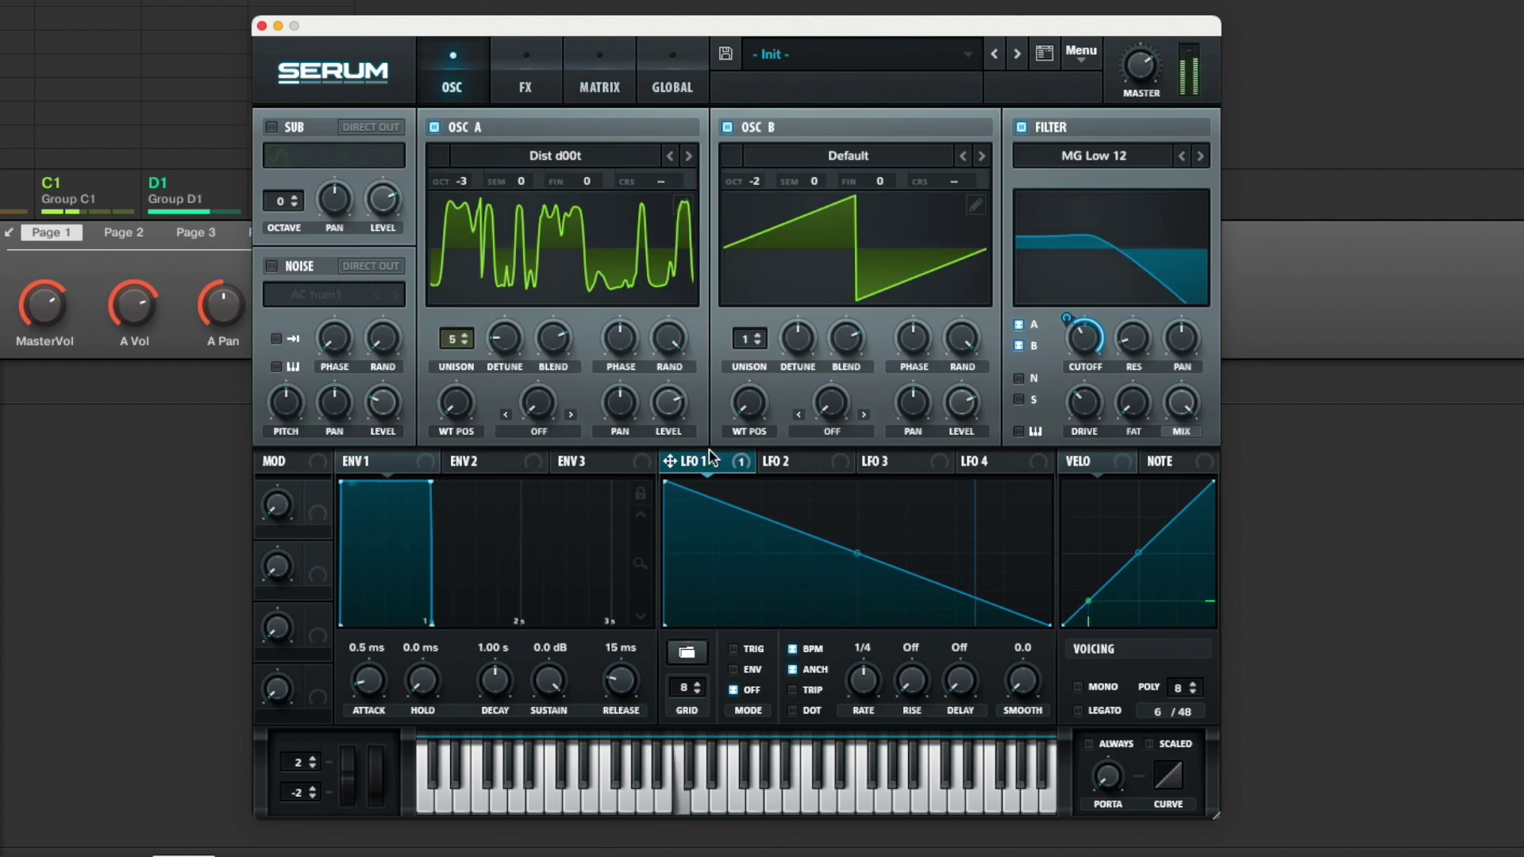
mouse_move(742, 467)
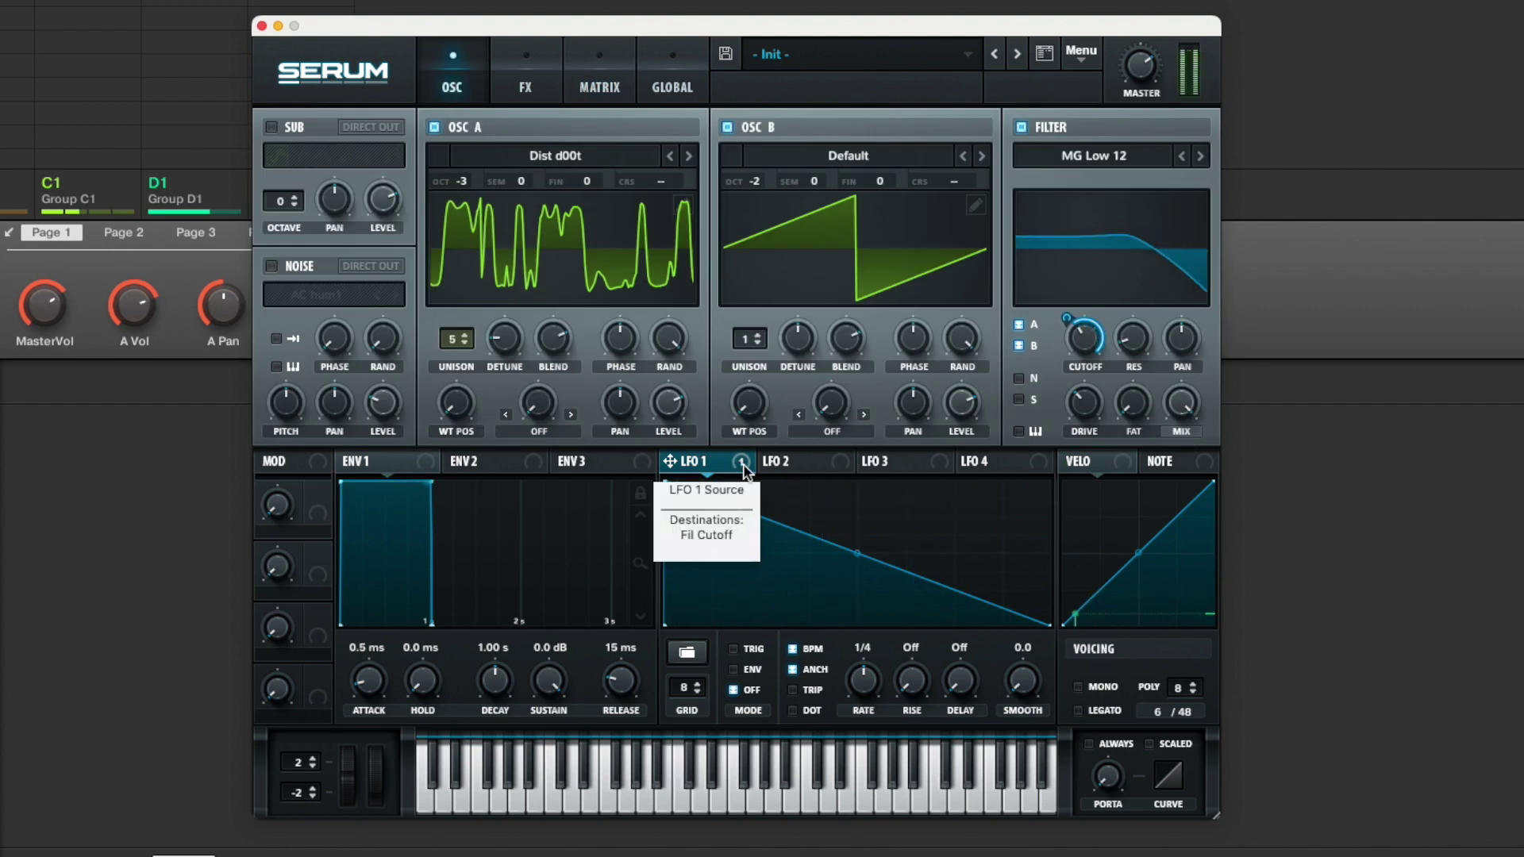
drag(742, 464, 457, 410)
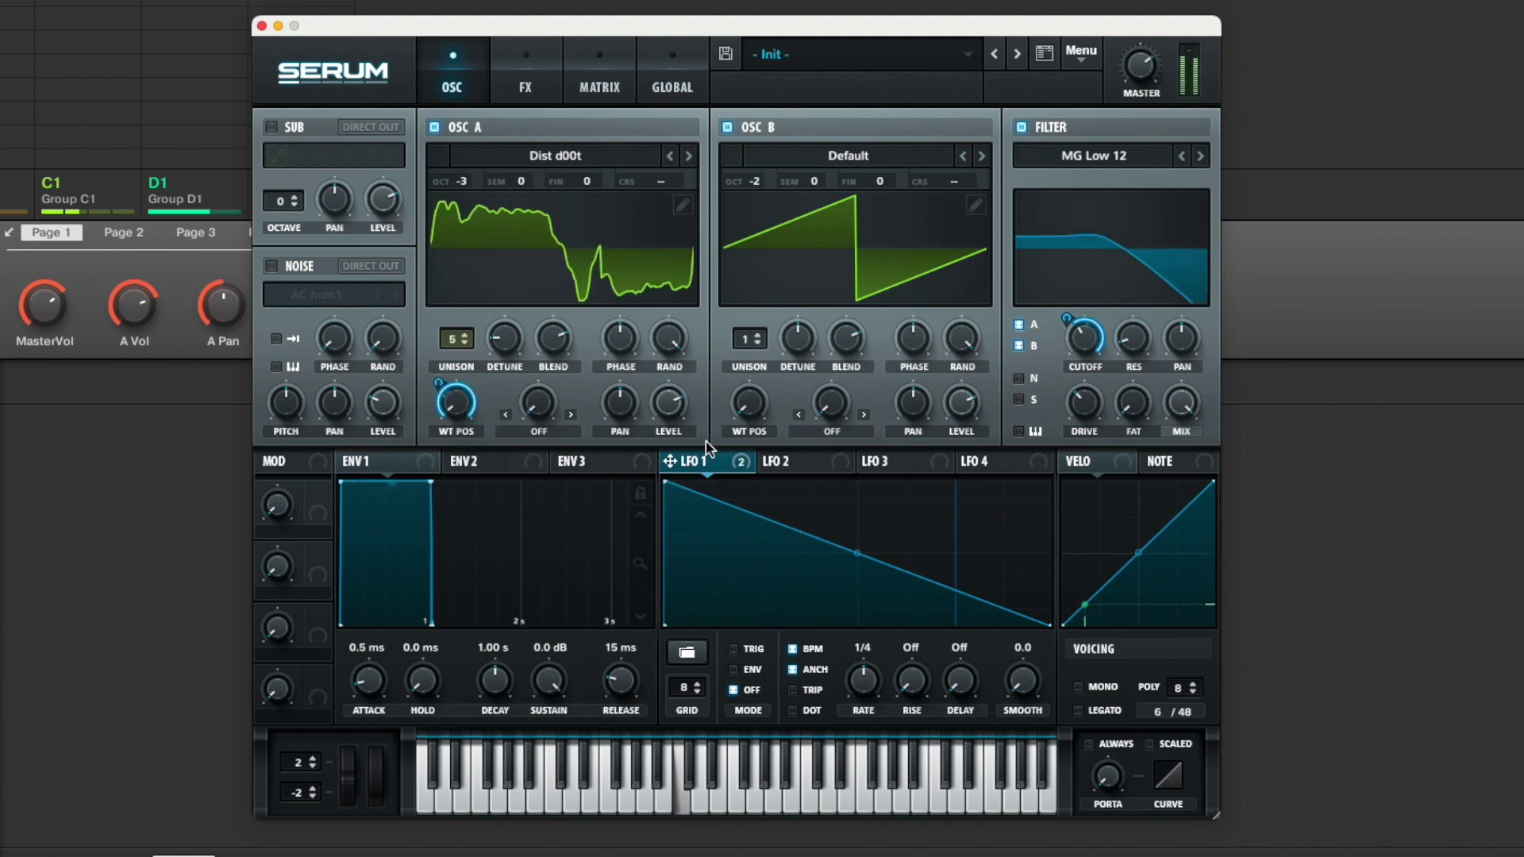
drag(743, 466, 672, 411)
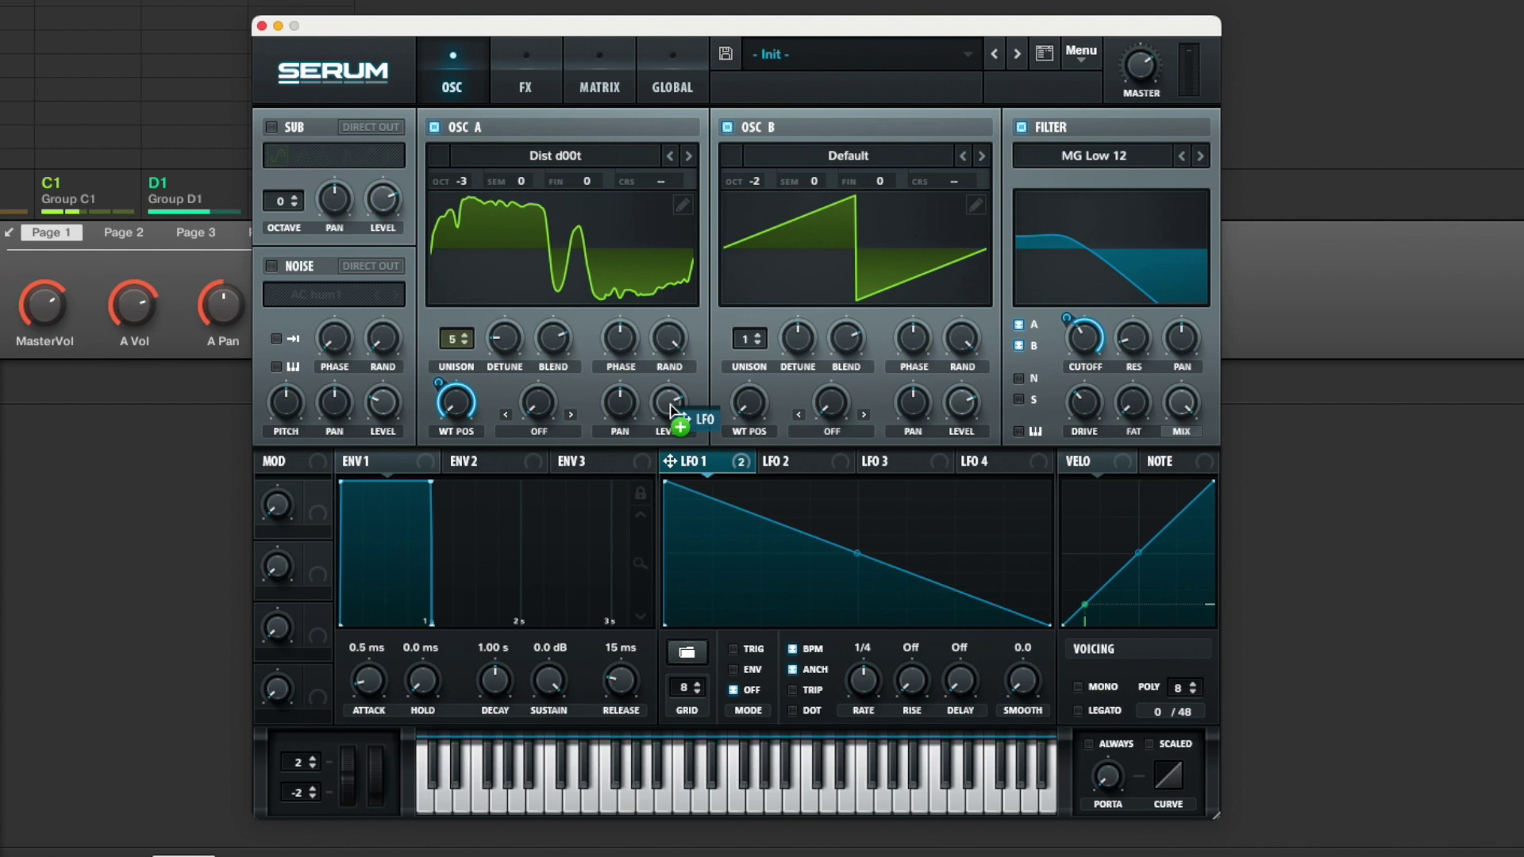
drag(673, 411, 672, 411)
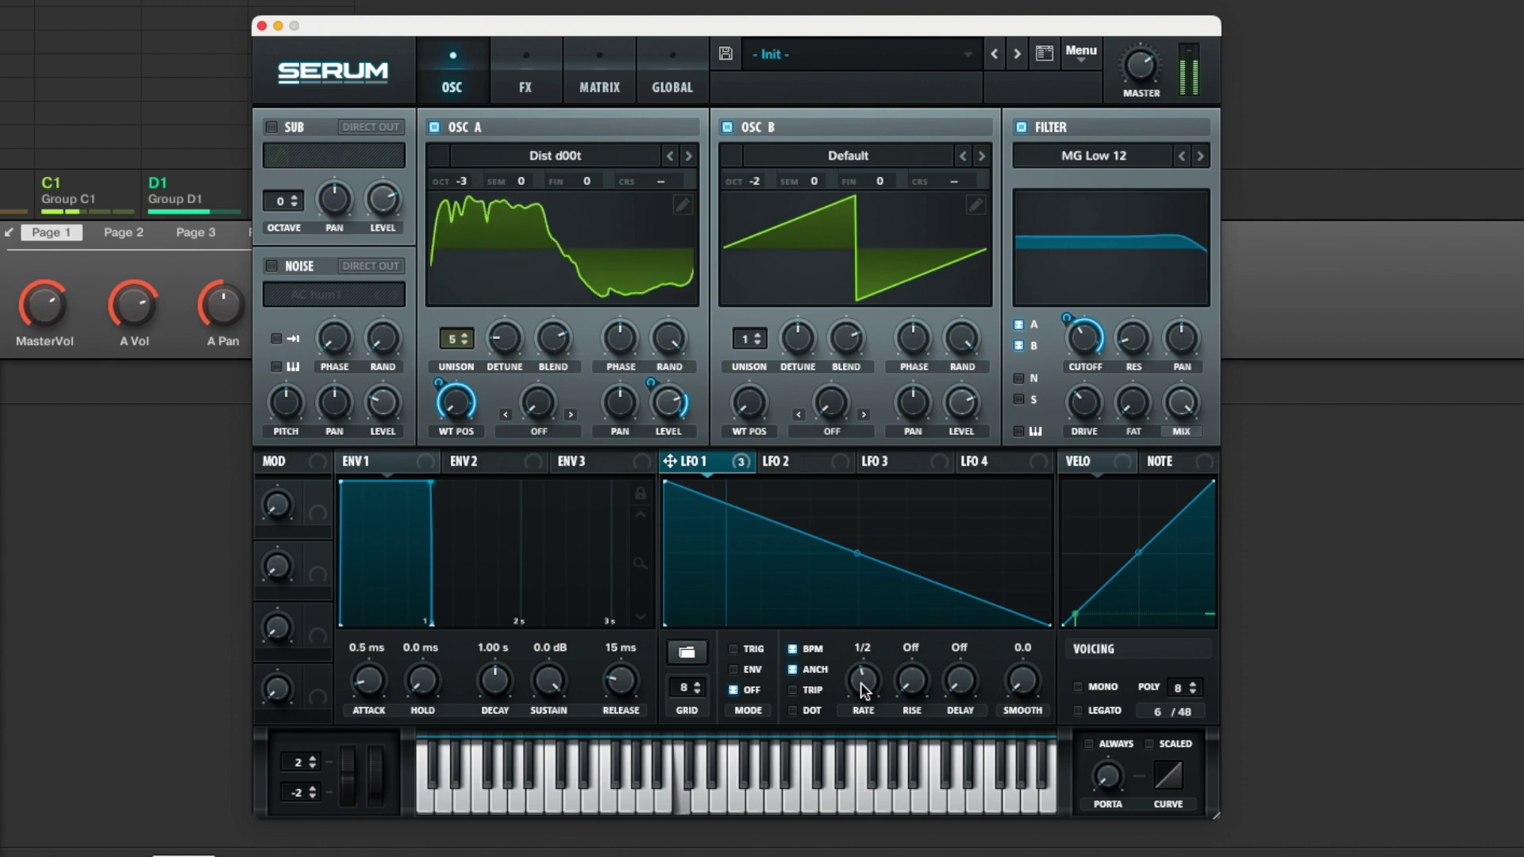
Set LFO 1's rate to 1/8 and oscillator A's warp mode to Bend +
drag(868, 684, 867, 694)
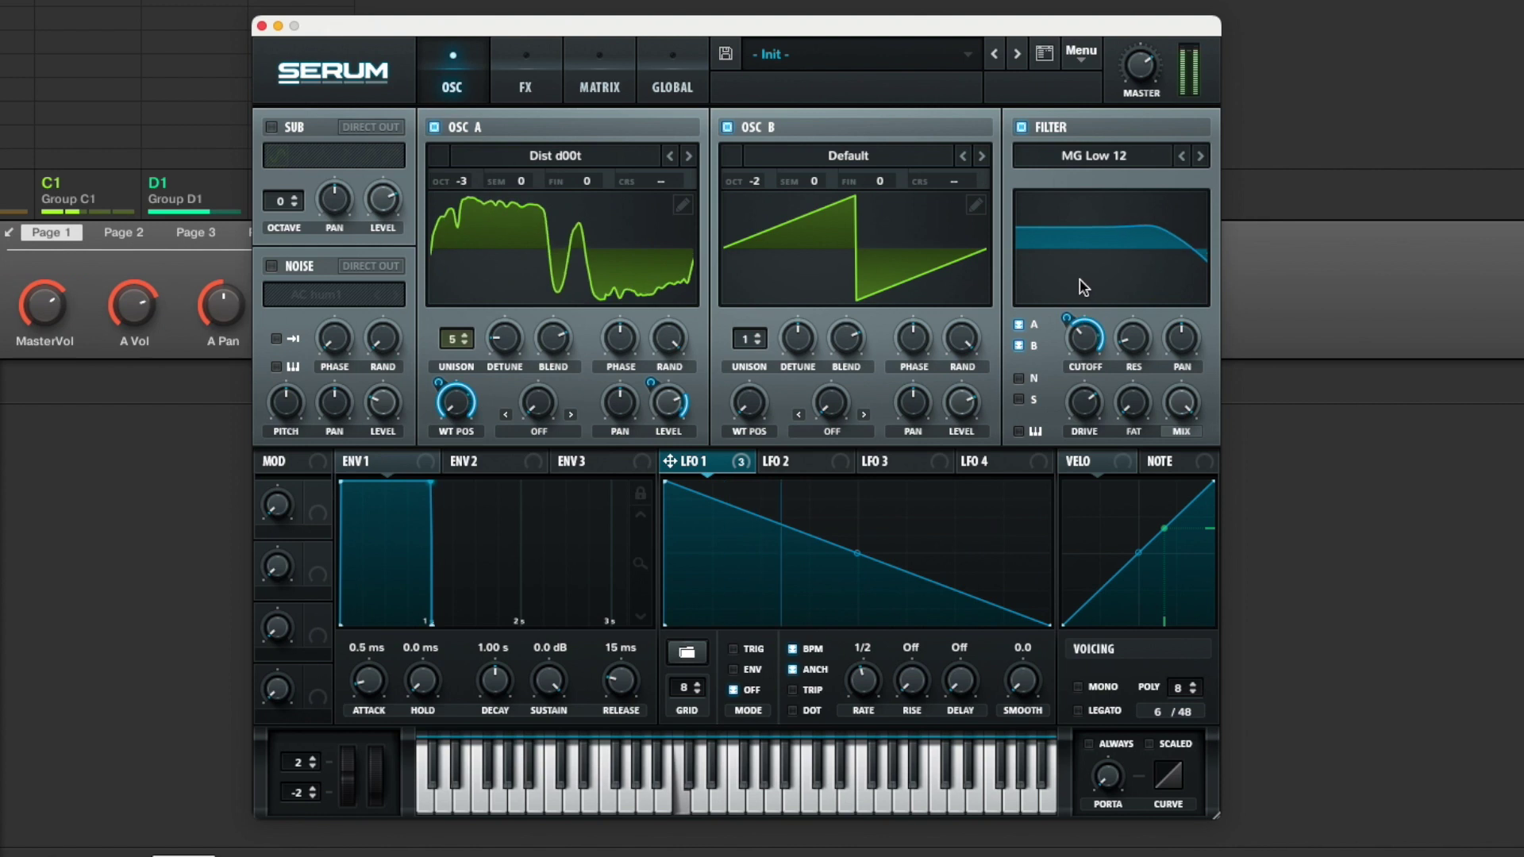
click(556, 431)
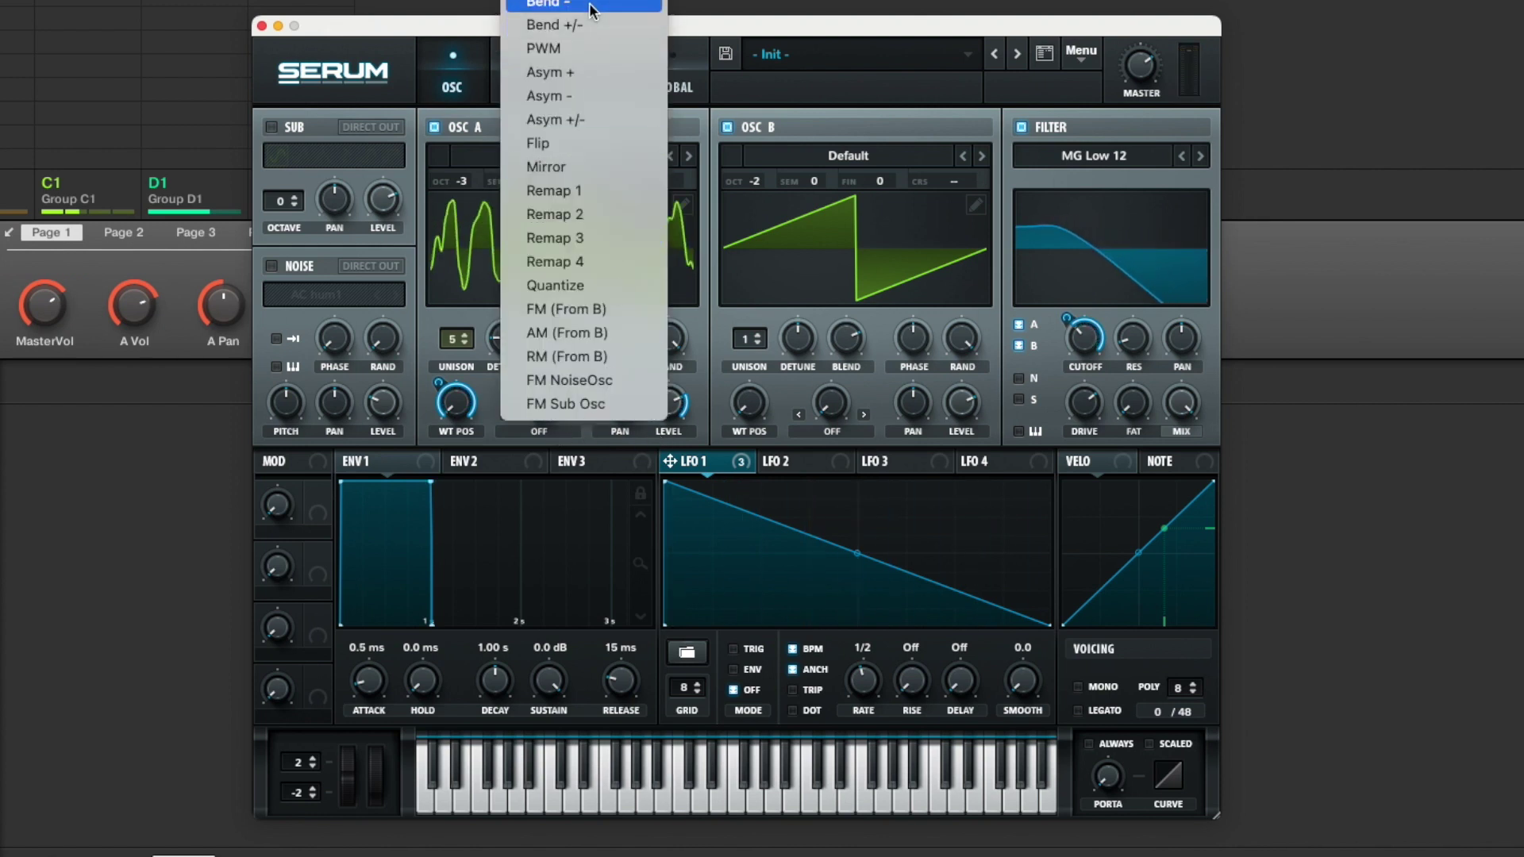
click(548, 5)
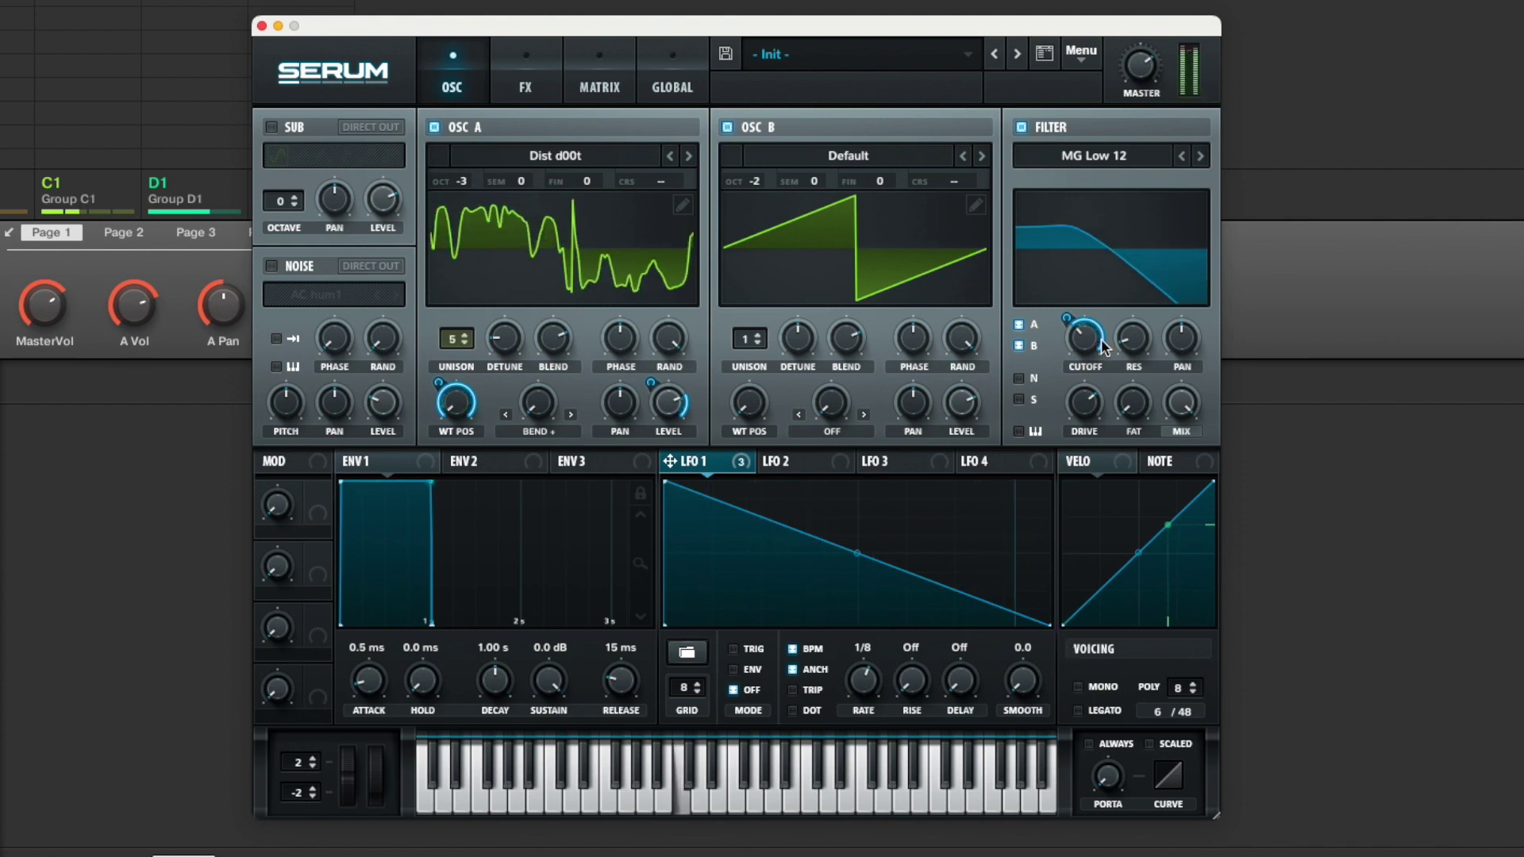
Lower the cutoff further, then enable Delay at 46% mix and Reverb at 36% mix
drag(1085, 339, 1087, 400)
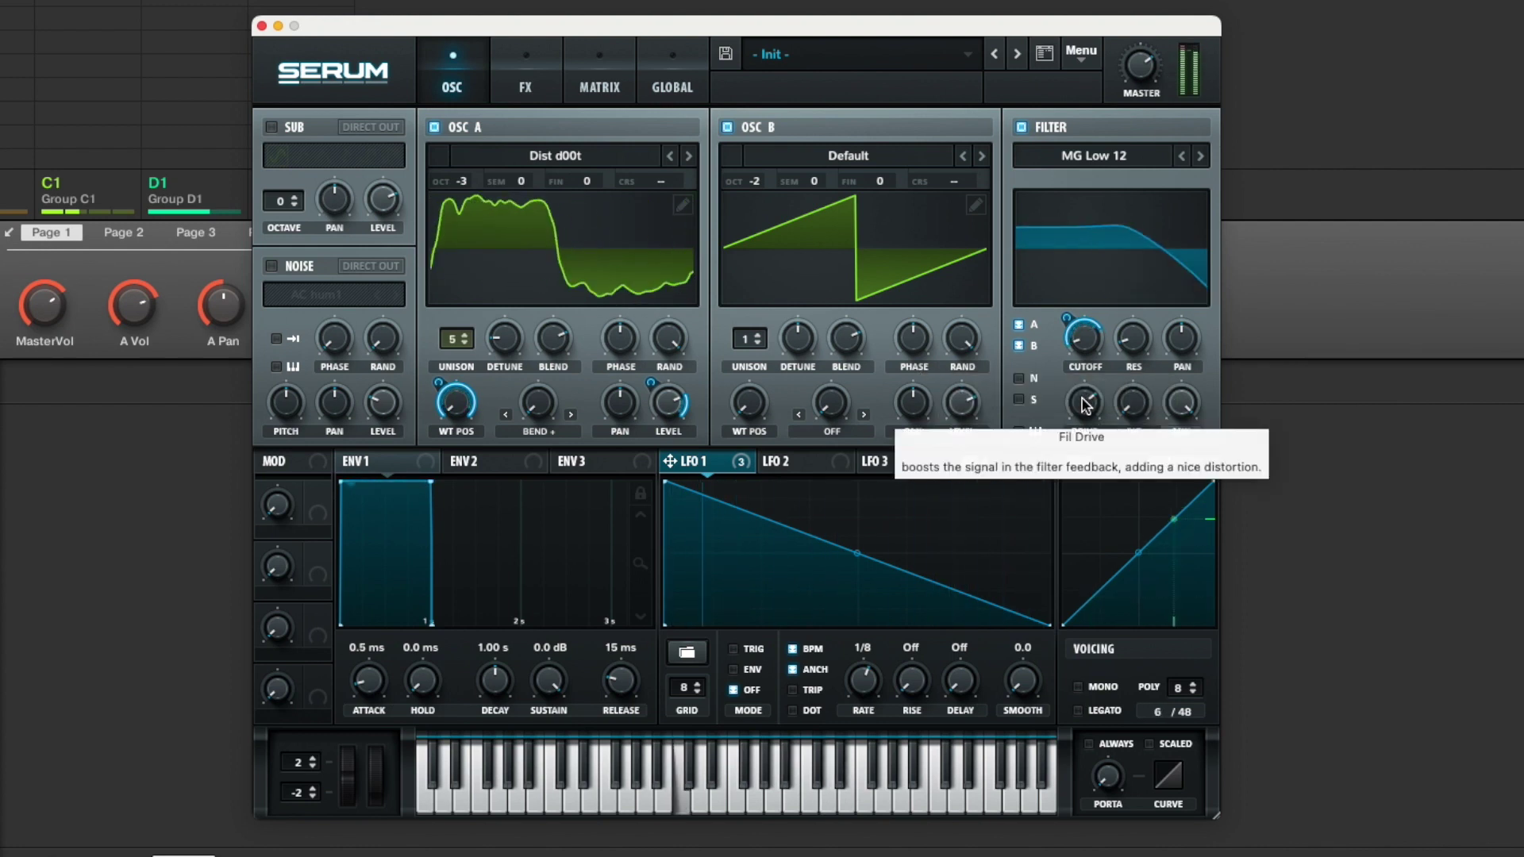
click(527, 85)
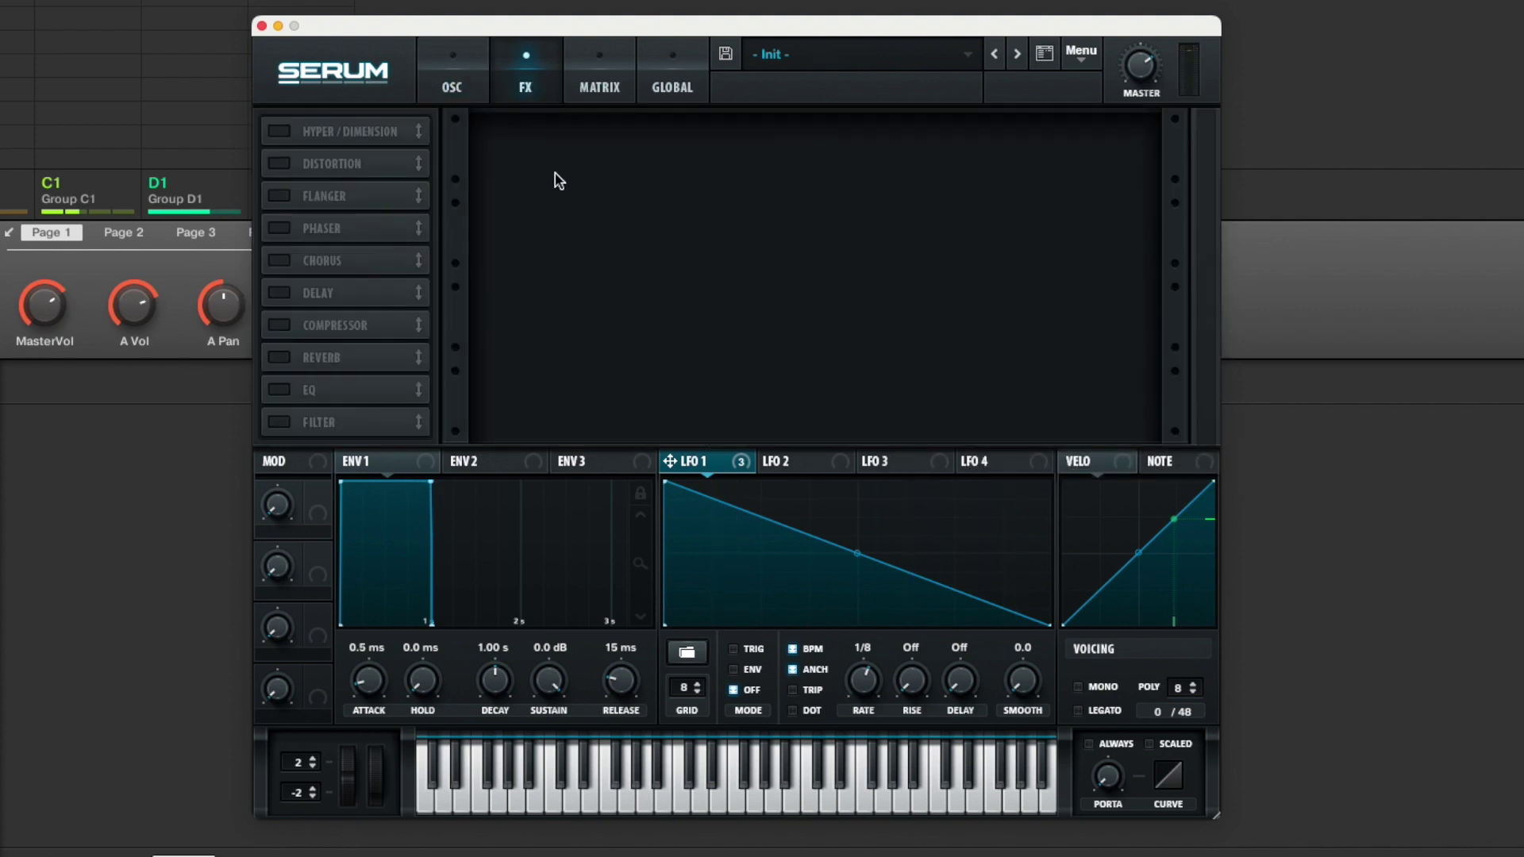
click(290, 358)
click(284, 295)
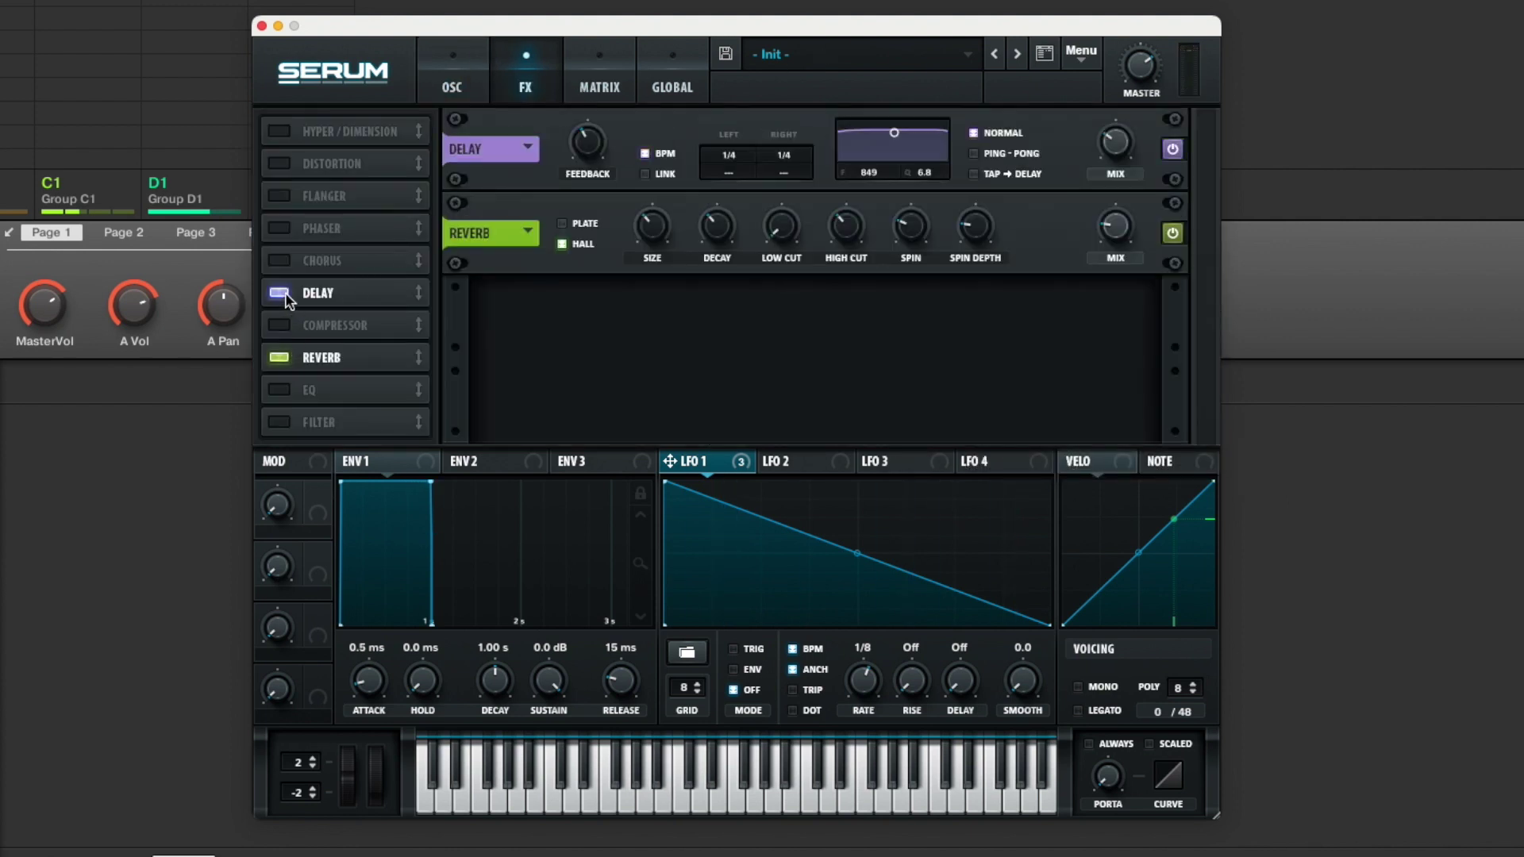
drag(1125, 150, 1132, 131)
drag(1128, 238, 1135, 202)
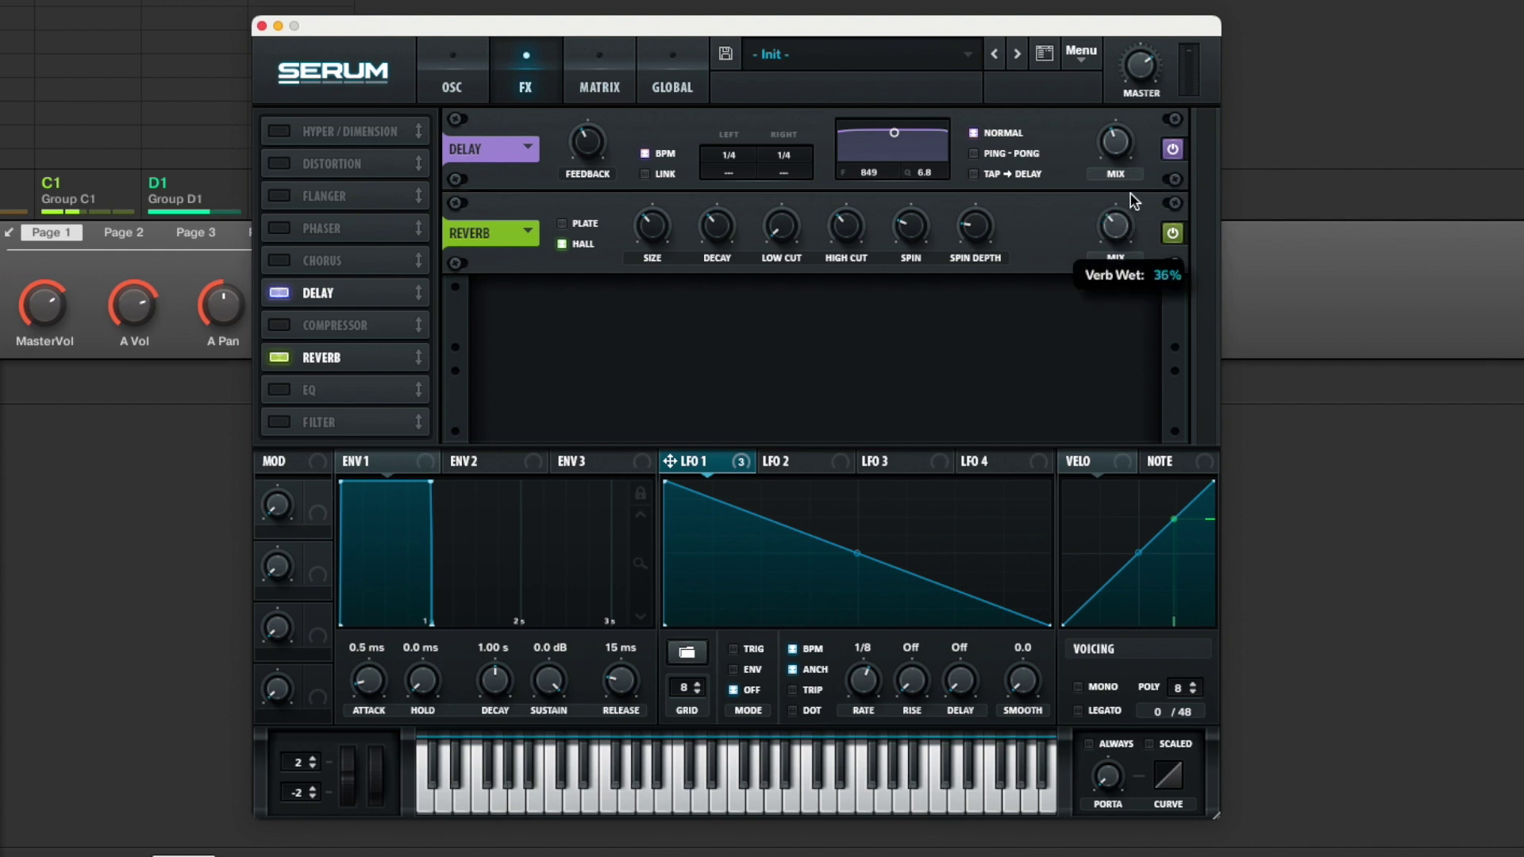
Return to the oscillator page and adjust the filter cutoff knob
click(459, 86)
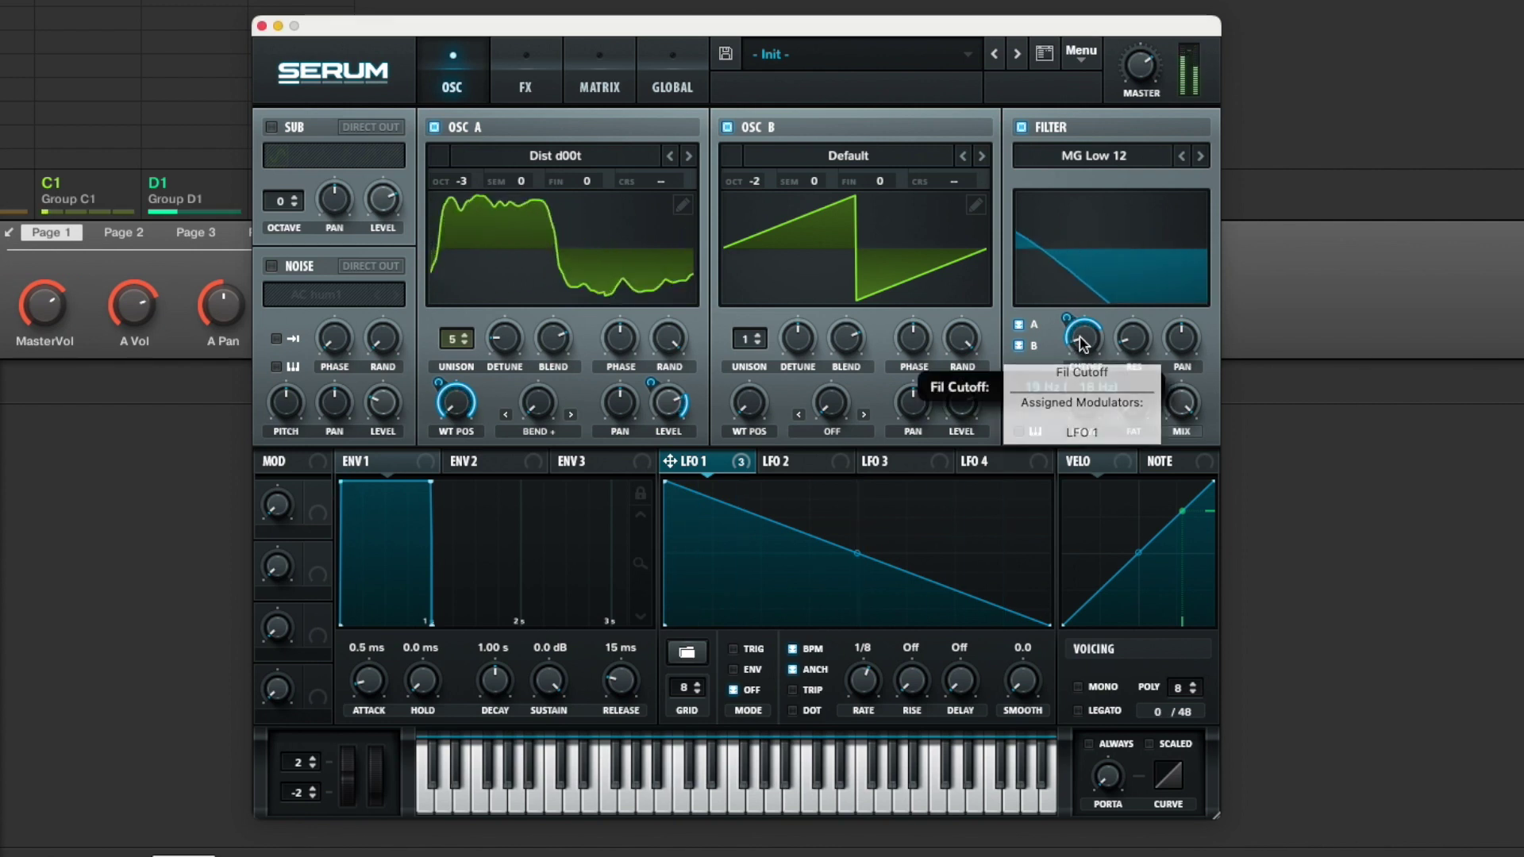
mouse_move(1085, 343)
mouse_down()
mouse_move(1096, 259)
mouse_move(1072, 343)
mouse_up()
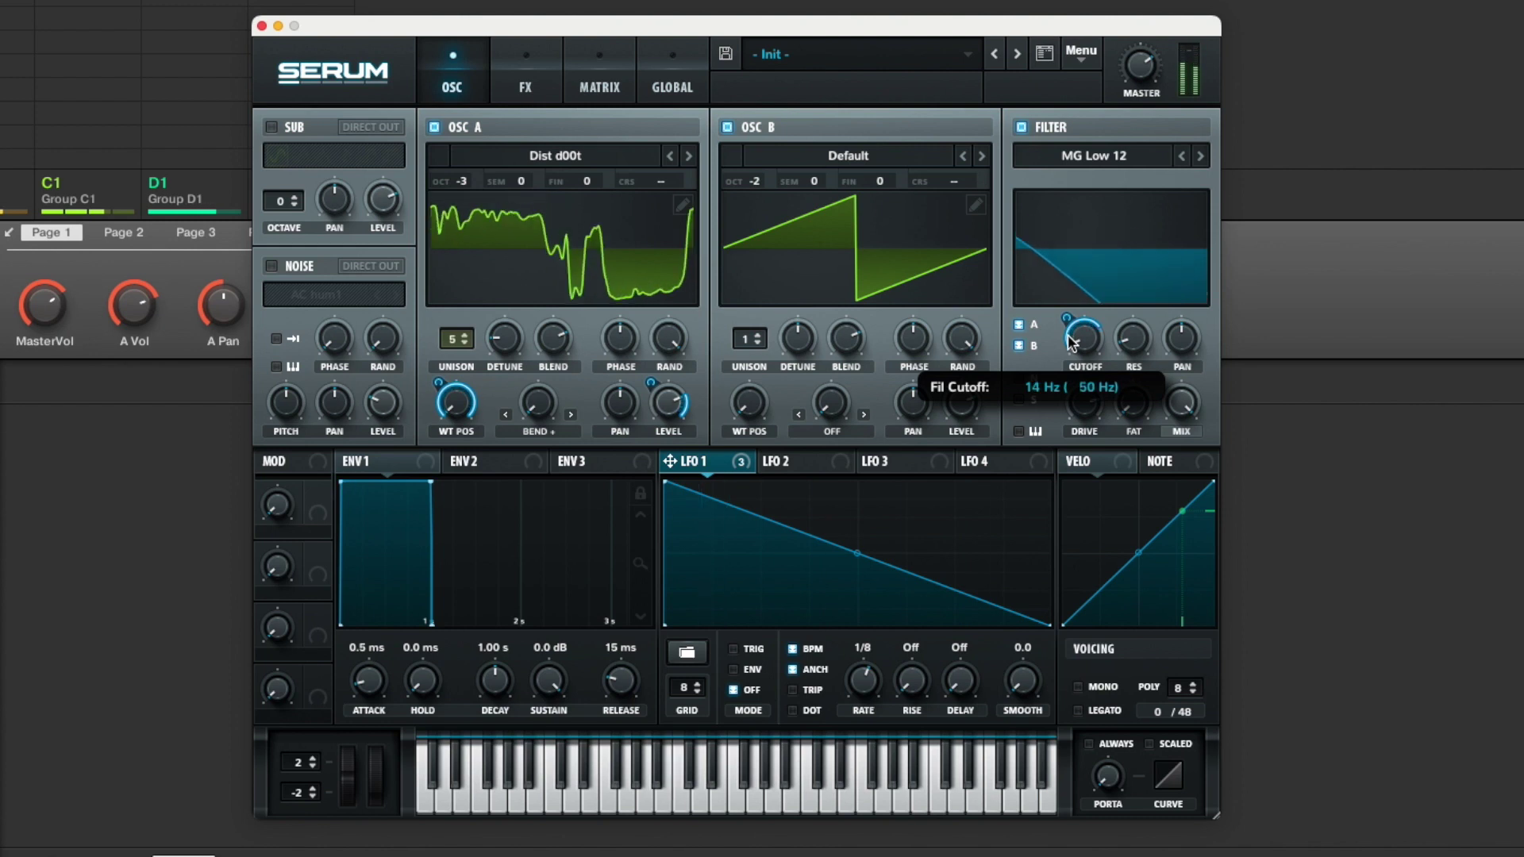